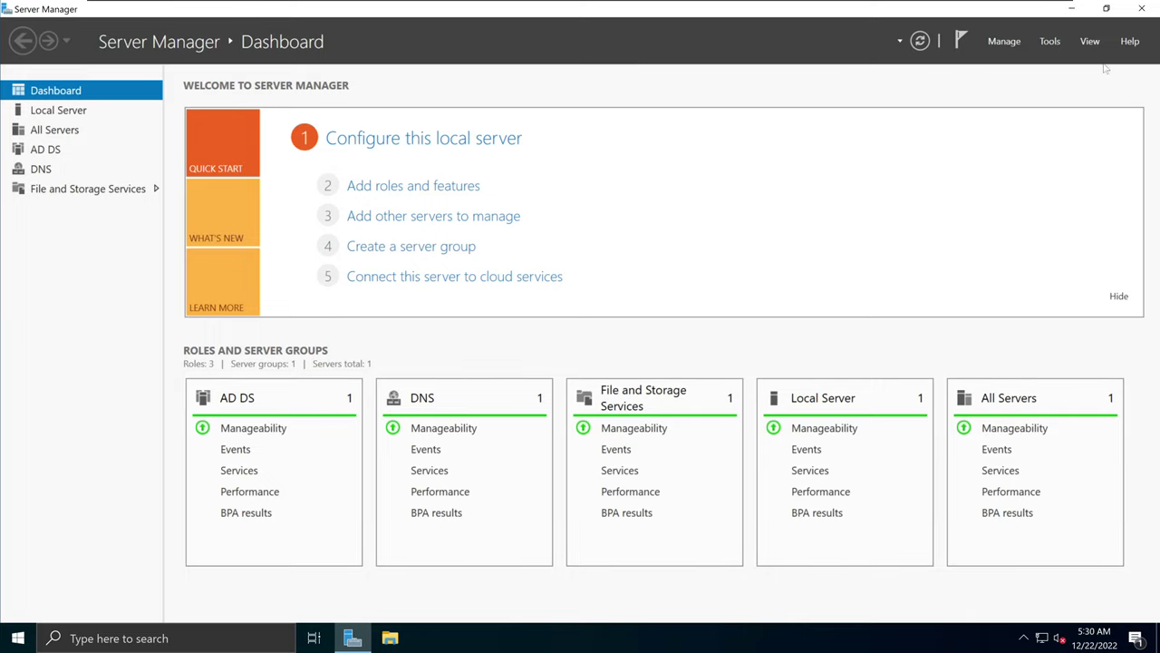
Open the Active Directory Users and Computers and Group Policy Management consoles
{"action": "left_click", "coordinate": [1053, 43]}
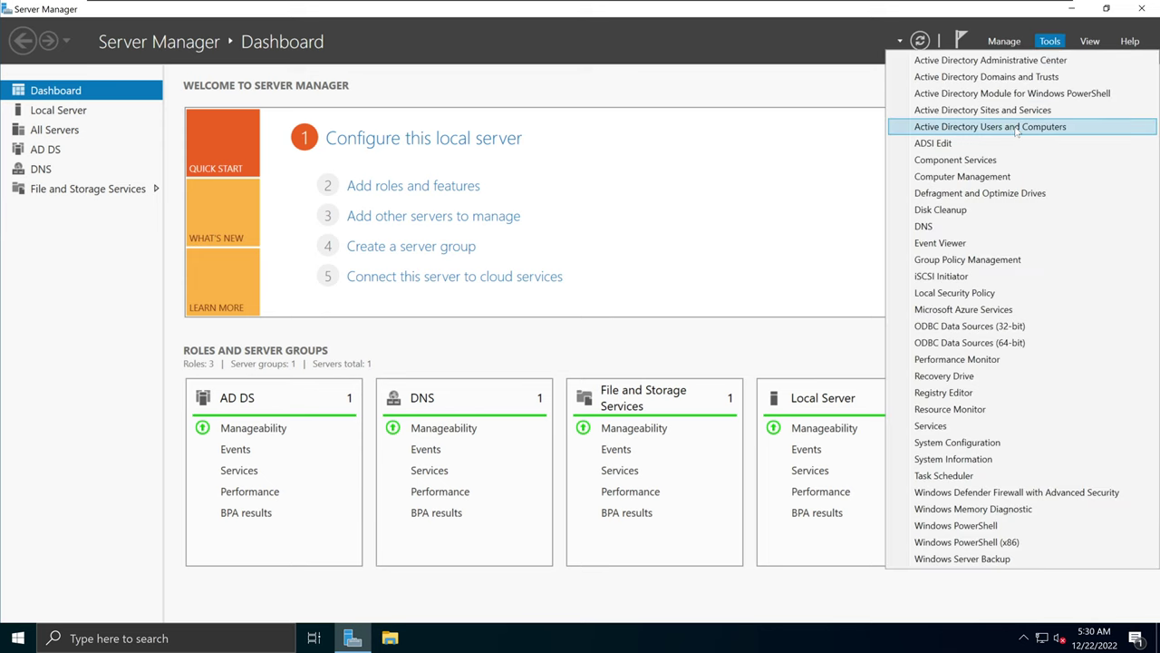
{"action": "left_click", "coordinate": [1017, 129]}
{"action": "left_click", "coordinate": [1052, 43]}
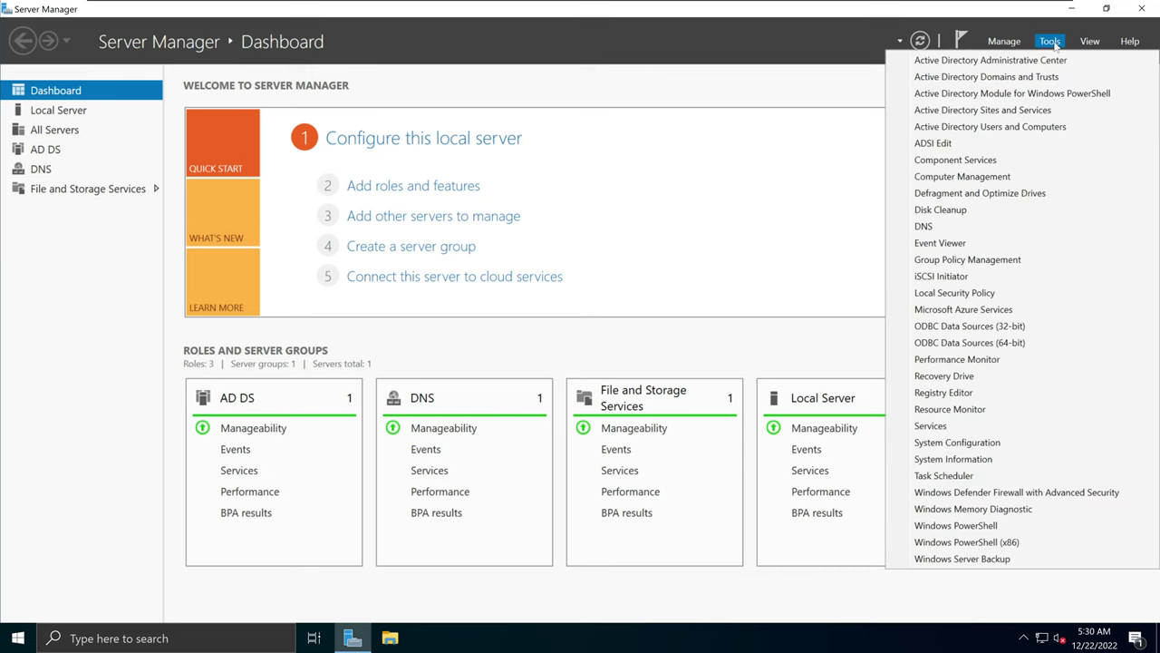
{"action": "left_click", "coordinate": [1000, 262]}
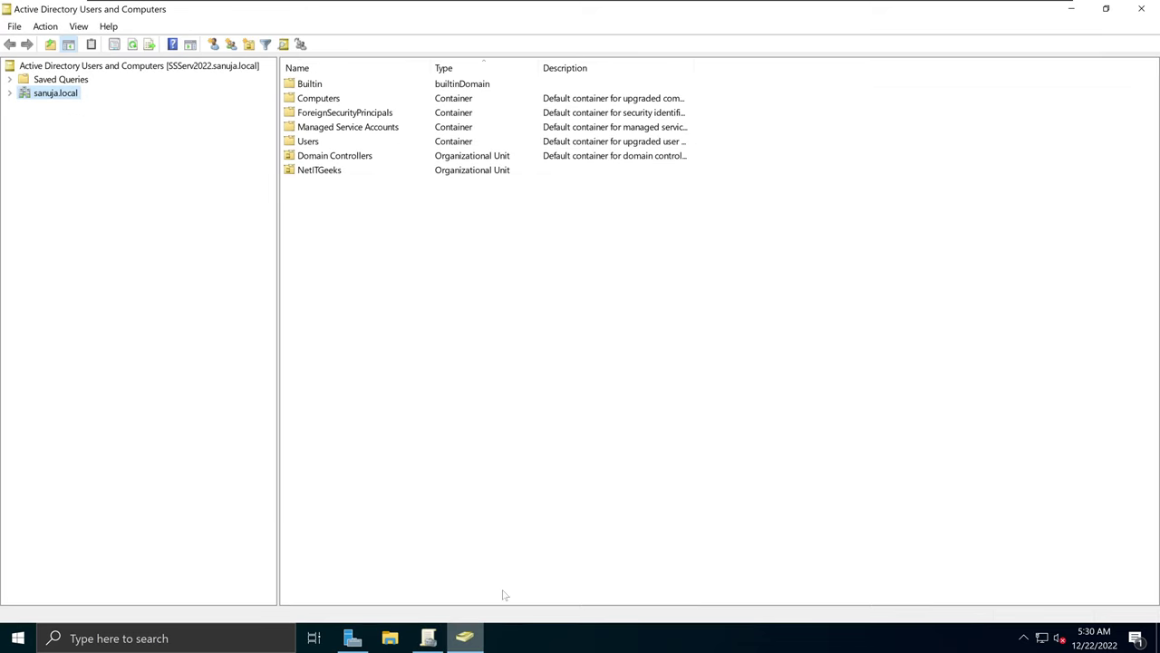
In Active Directory Users and Computers, examine the Clinet Computers unit under NetITGeeks and the default Computers container of sanuja.local
{"action": "left_click", "coordinate": [10, 93]}
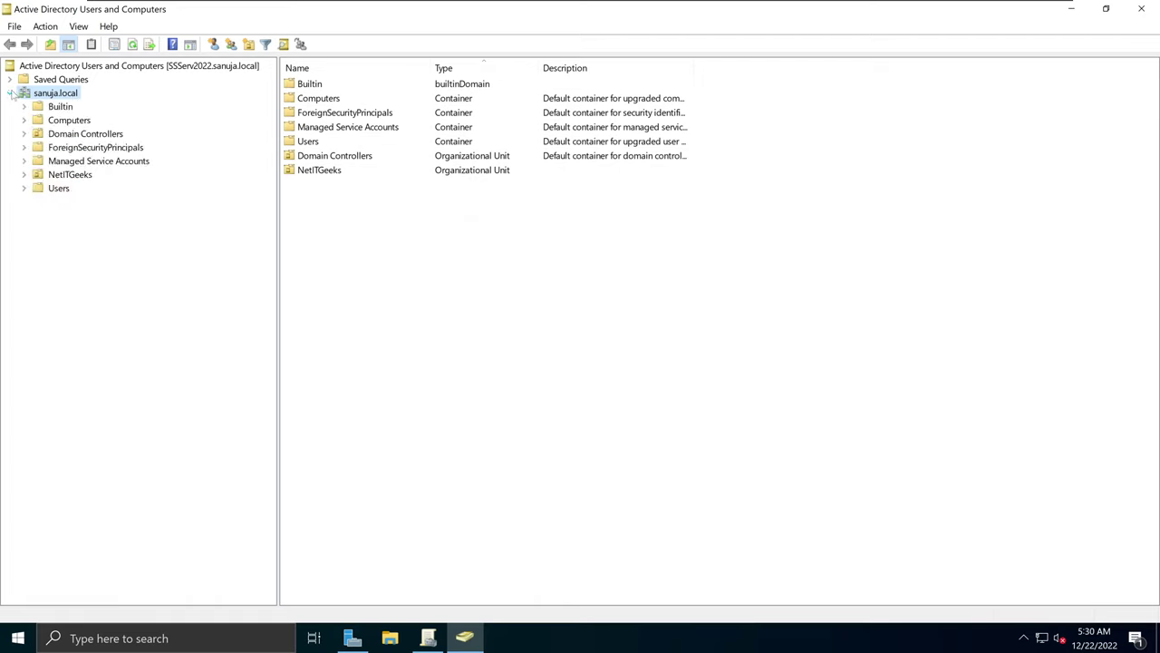
{"action": "left_click", "coordinate": [24, 175]}
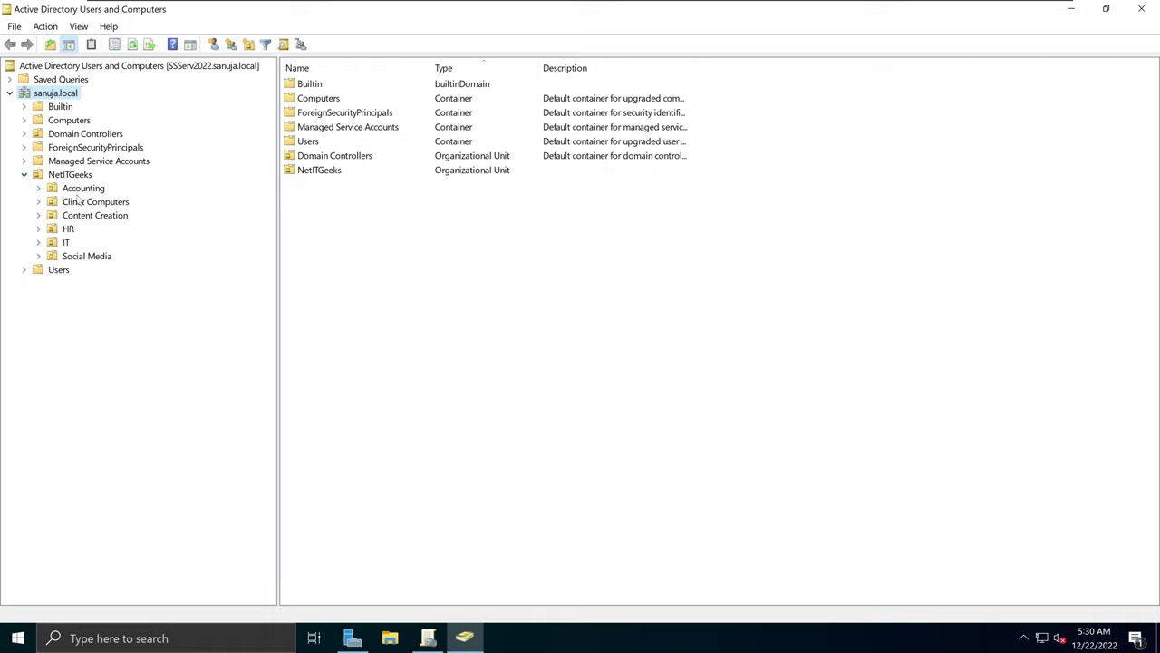
{"action": "left_click", "coordinate": [106, 204]}
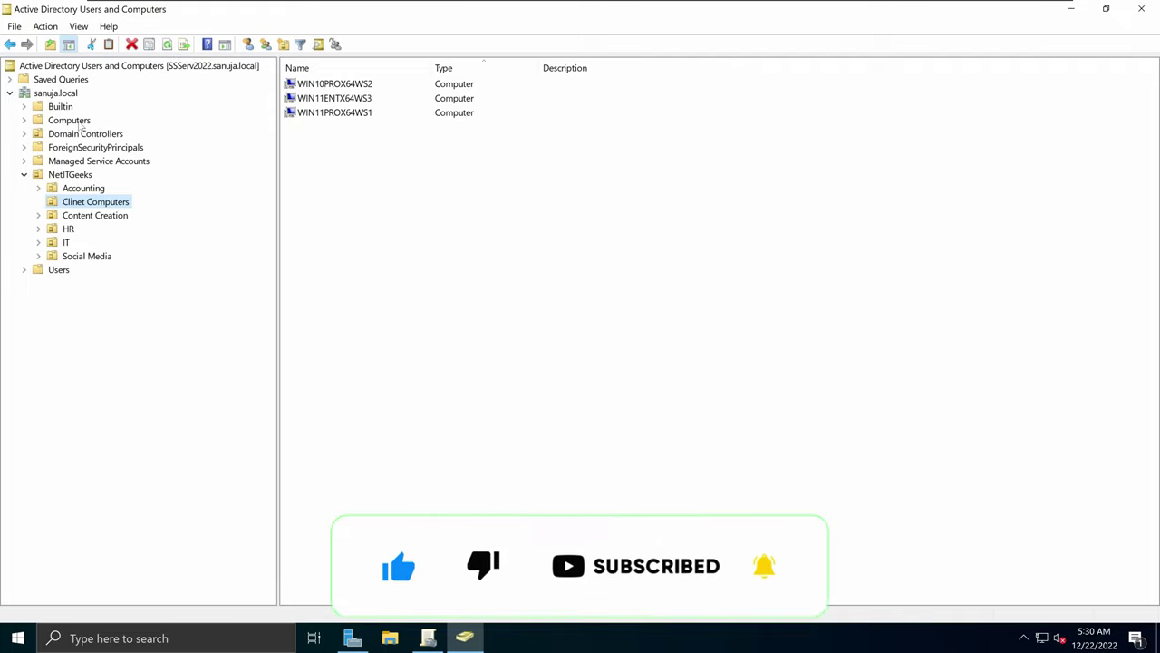
{"action": "left_click", "coordinate": [80, 123]}
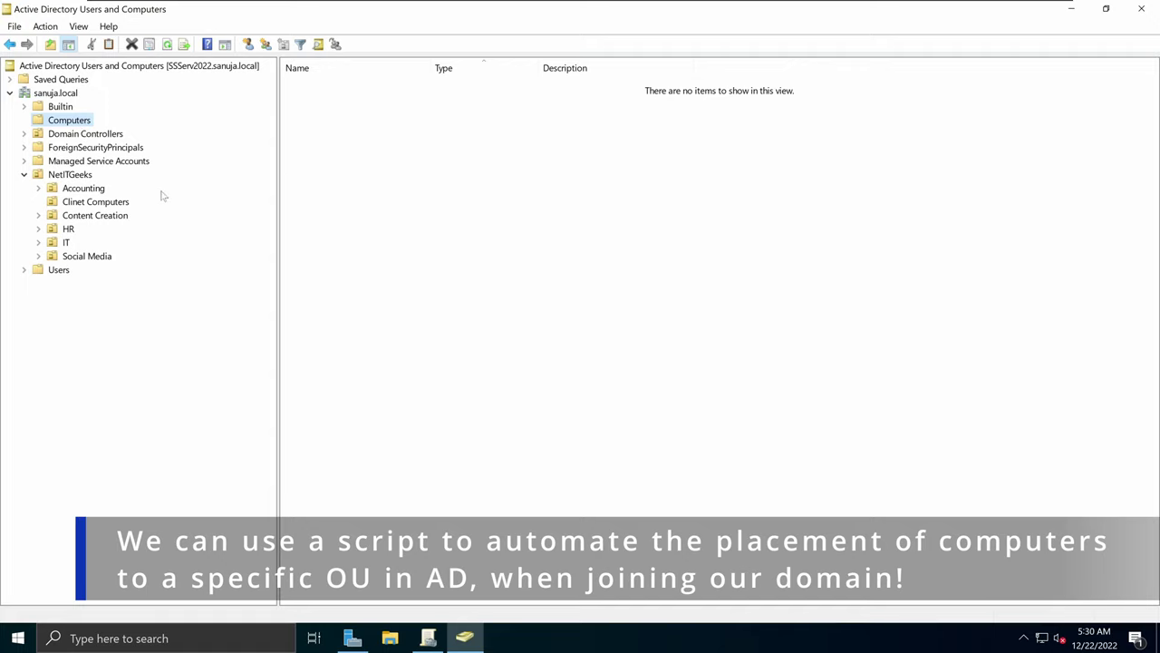
{"action": "left_click", "coordinate": [103, 203]}
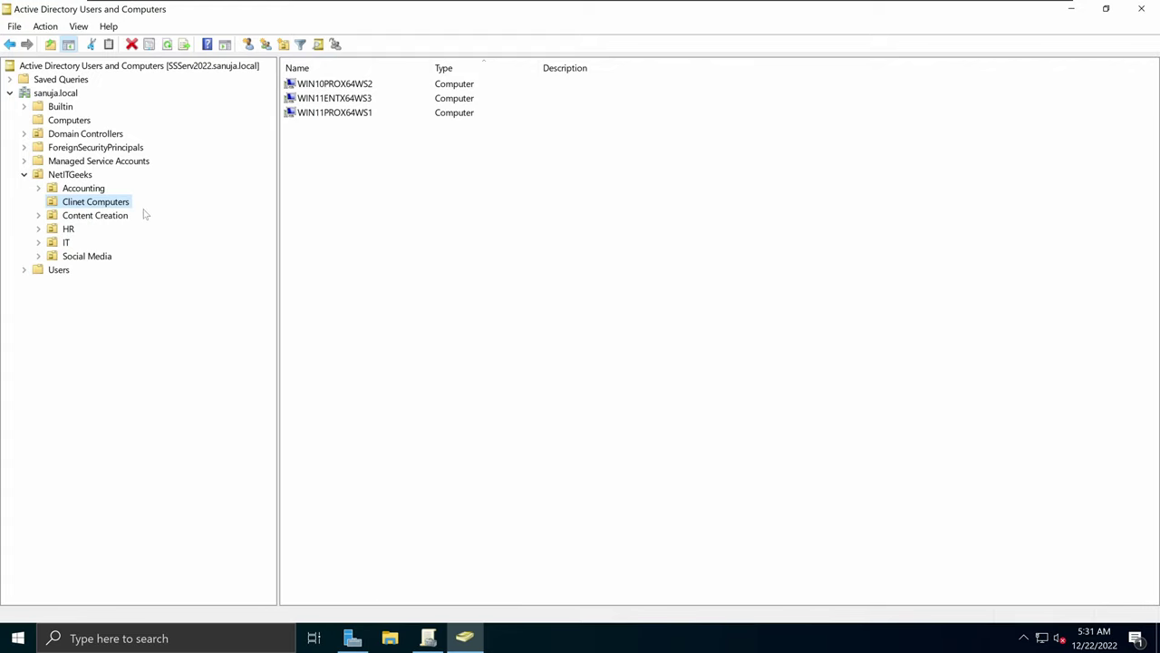
Switch to Group Policy Management and expand sanuja.local to show the policies linked to NetITGeeks' Clinet Computers unit and all Group Policy Objects
{"action": "left_click", "coordinate": [430, 639]}
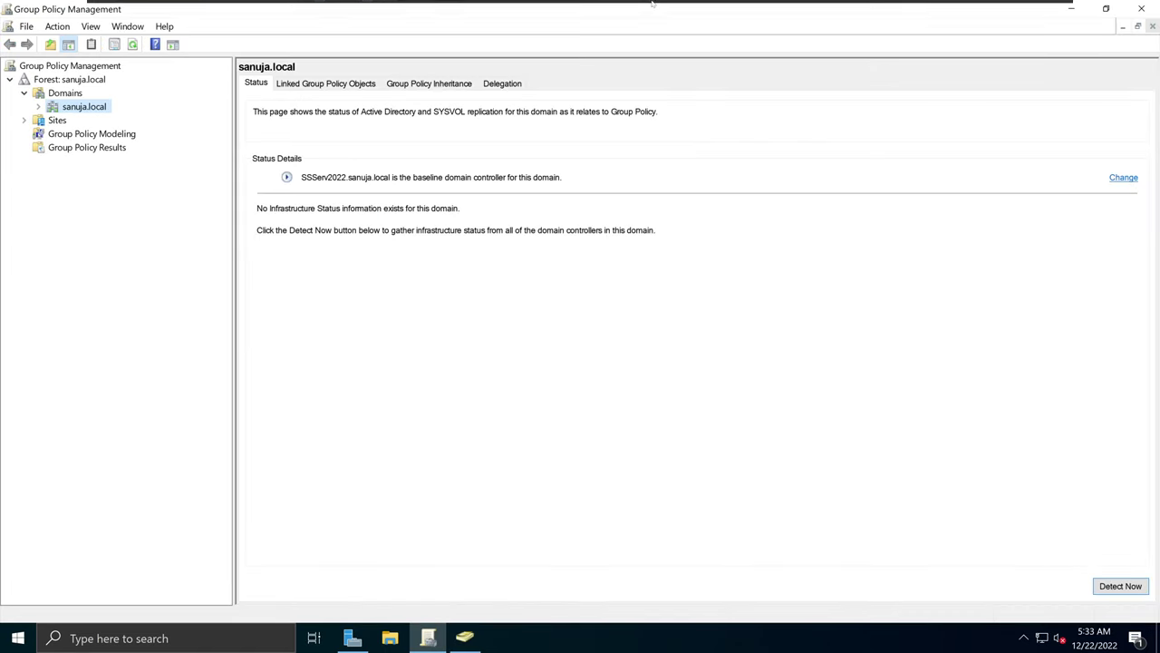
{"action": "left_click", "coordinate": [39, 107]}
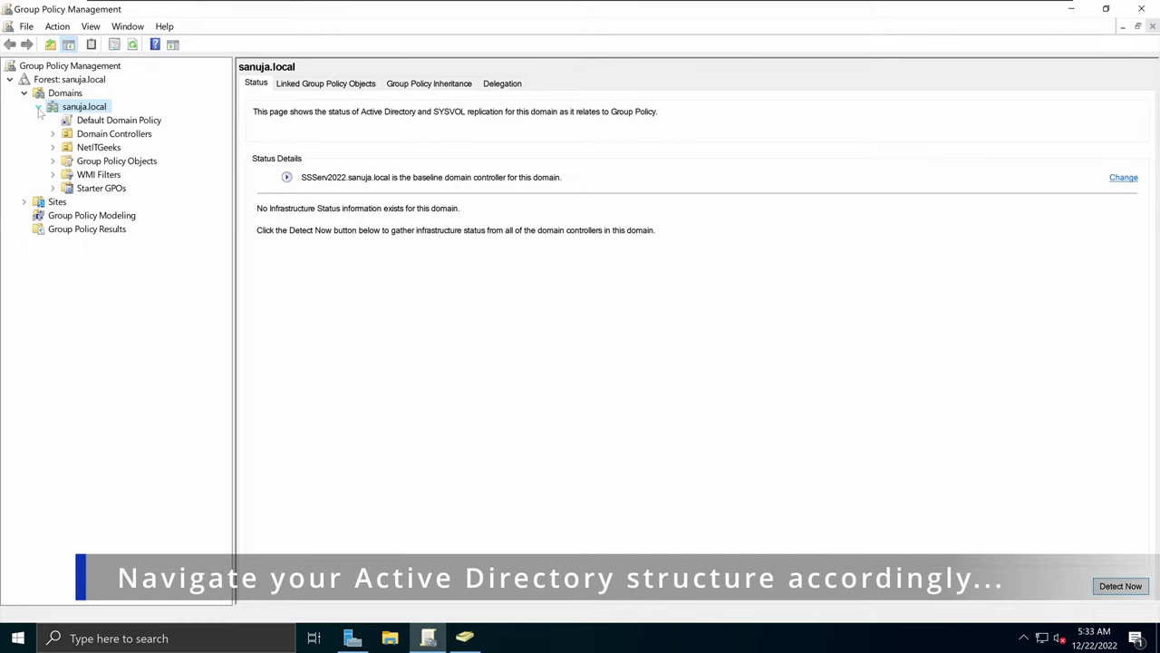
{"action": "left_click", "coordinate": [52, 148]}
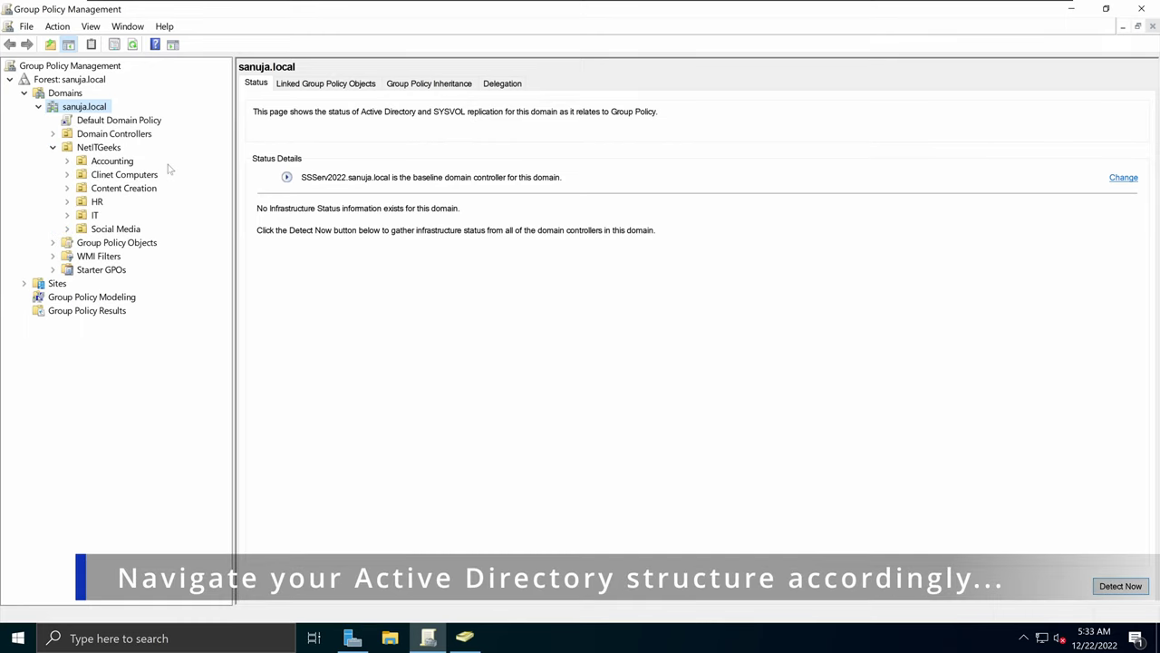
{"action": "left_click", "coordinate": [125, 176]}
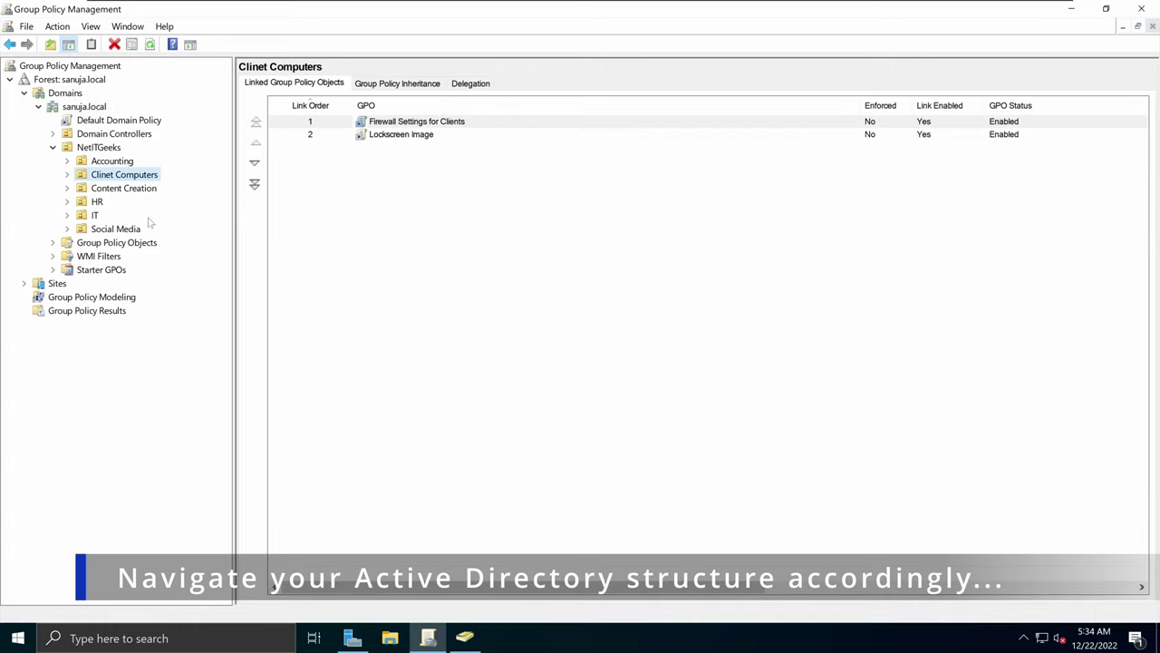
{"action": "left_click", "coordinate": [53, 242]}
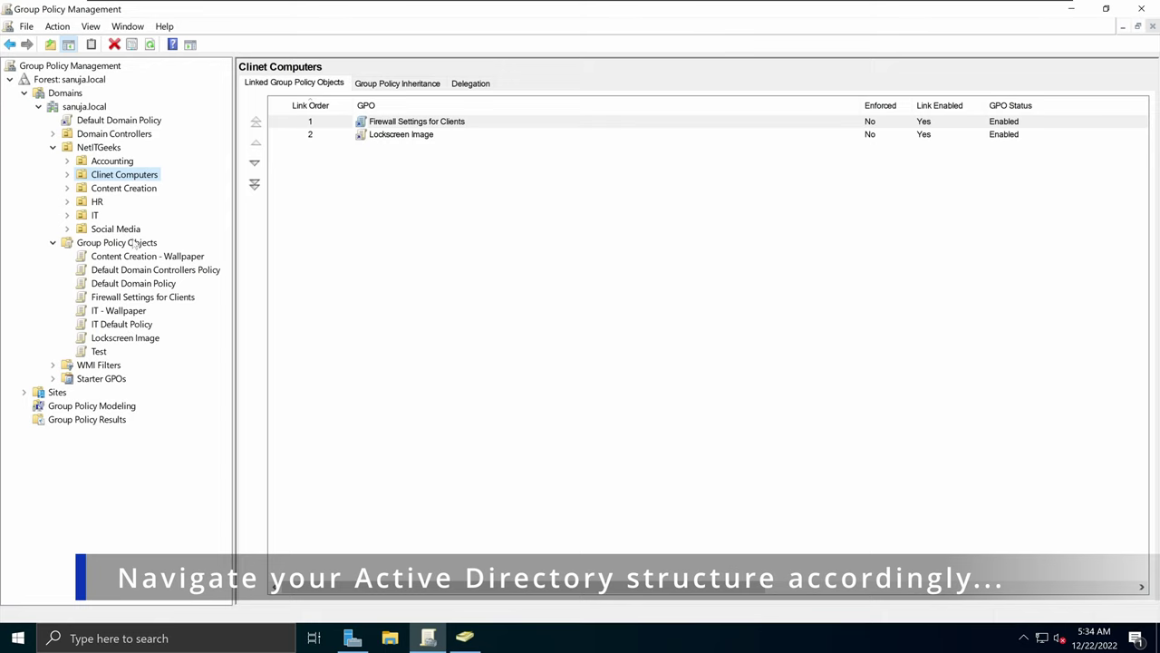
{"action": "left_click", "coordinate": [1106, 8]}
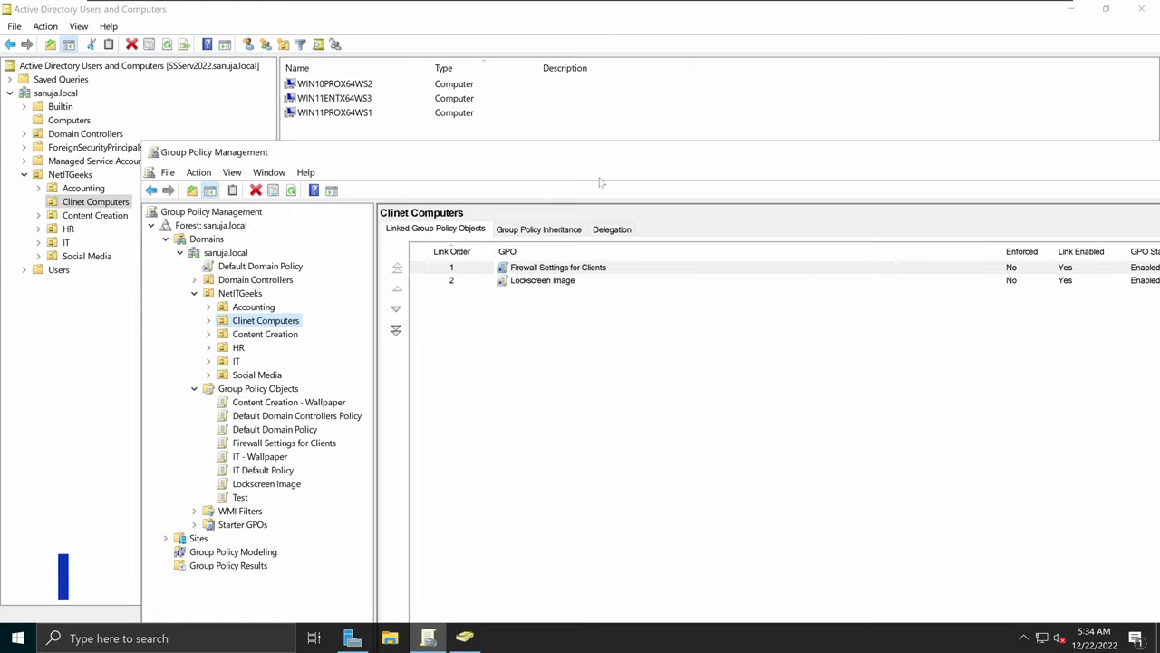
{"action": "double_click", "coordinate": [614, 152]}
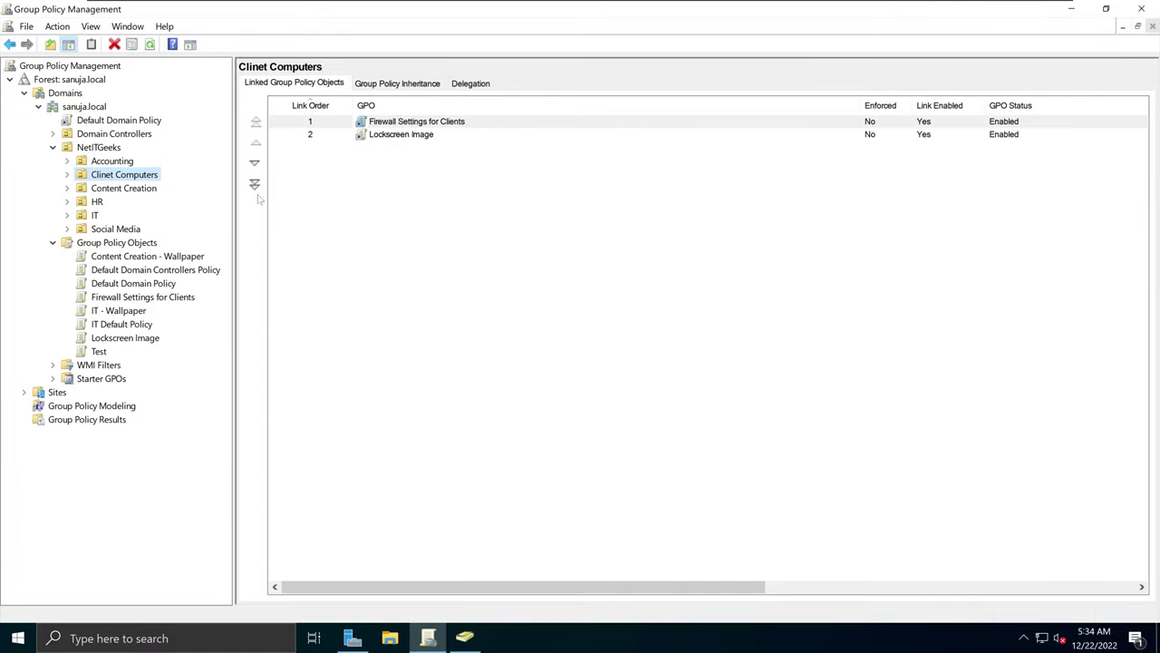
Create a GPO named Interactive Logon Messages linked to the Clinet Computers organizational unit, with no source starter GPO
{"action": "right_click", "coordinate": [147, 180]}
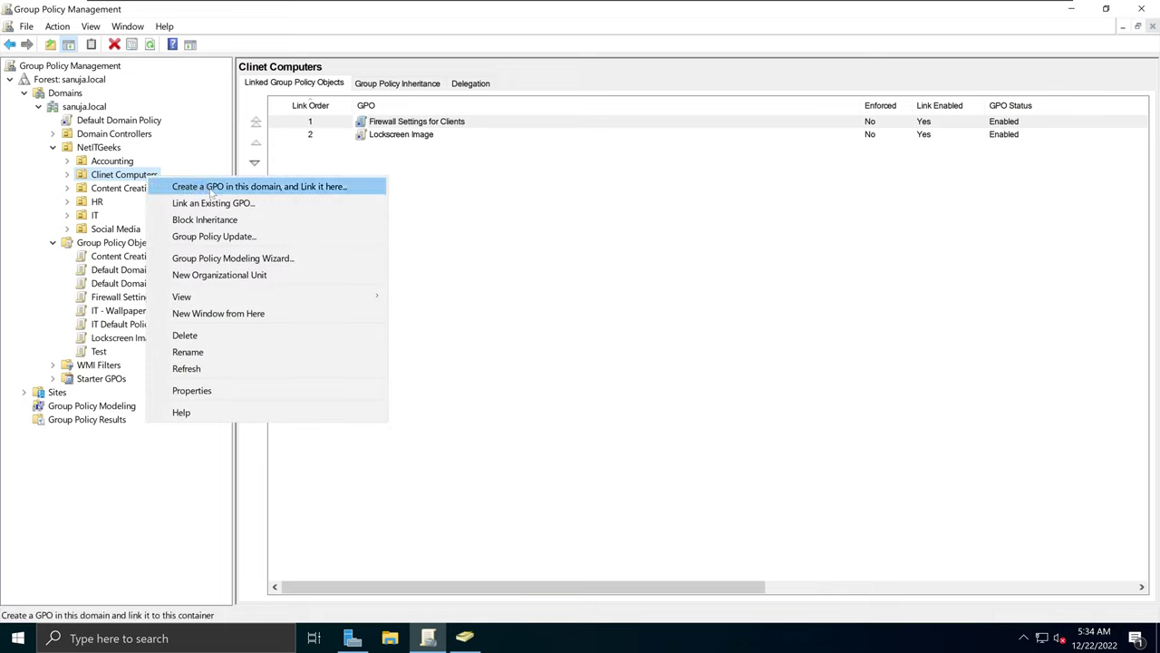
{"action": "left_click", "coordinate": [311, 186]}
{"action": "right_click", "coordinate": [560, 301]}
{"action": "left_click", "coordinate": [561, 295]}
{"action": "left_click_drag", "start_coordinate": [537, 293], "coordinate": [445, 296]}
{"action": "right_click", "coordinate": [462, 301]}
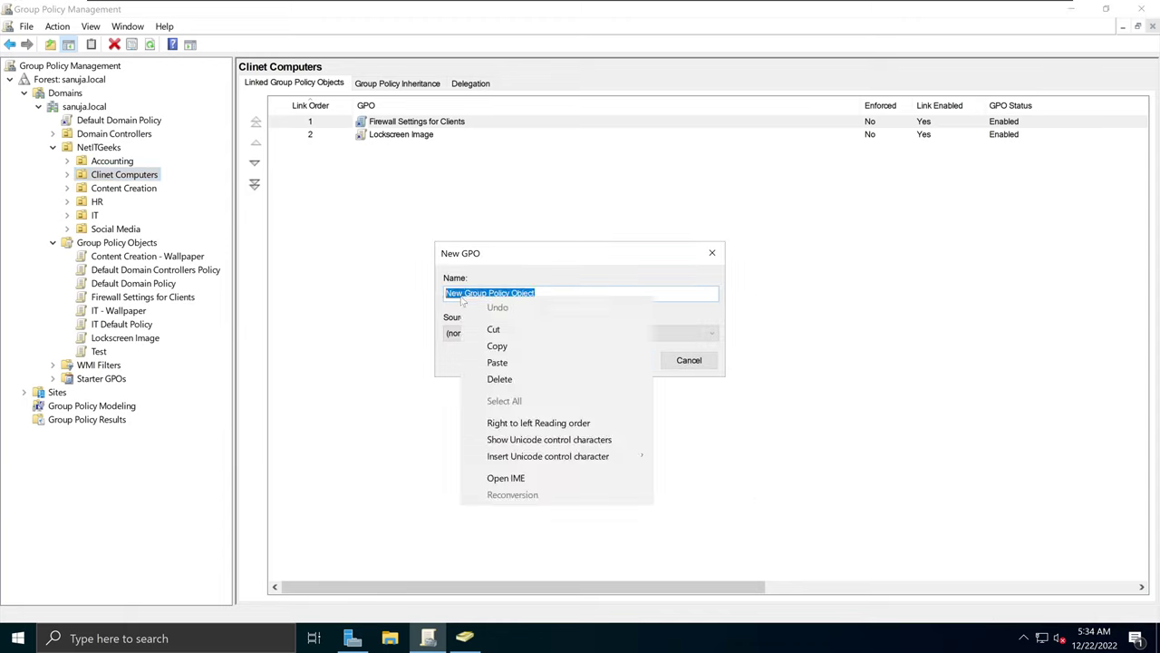
{"action": "left_click", "coordinate": [498, 361]}
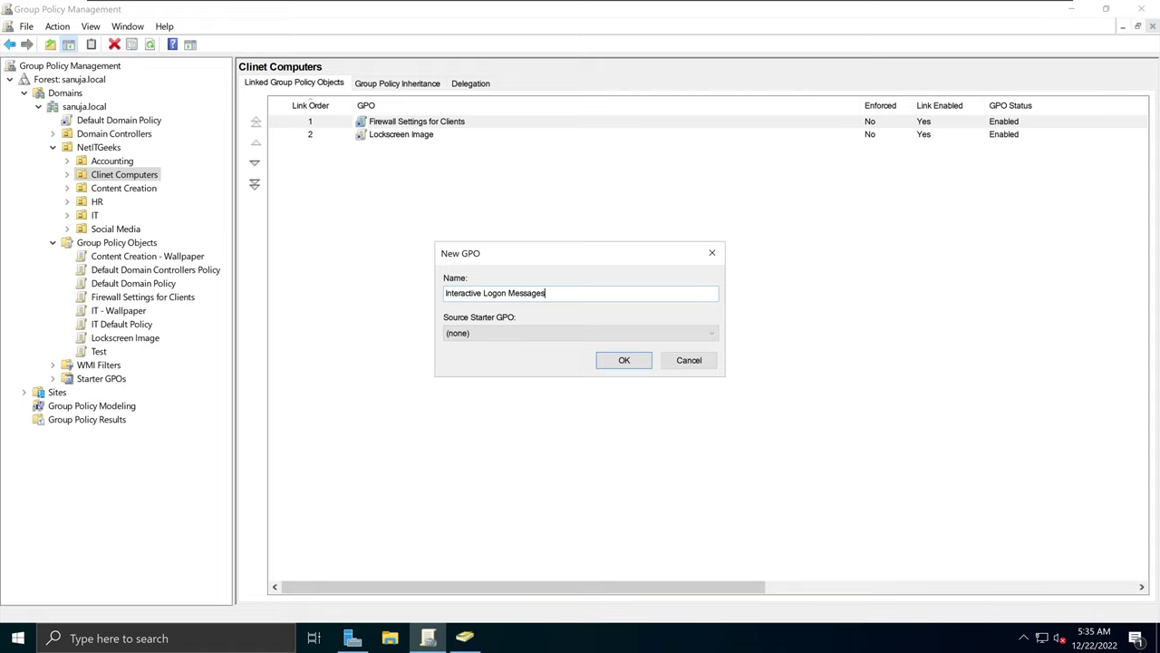
{"action": "left_click", "coordinate": [625, 361]}
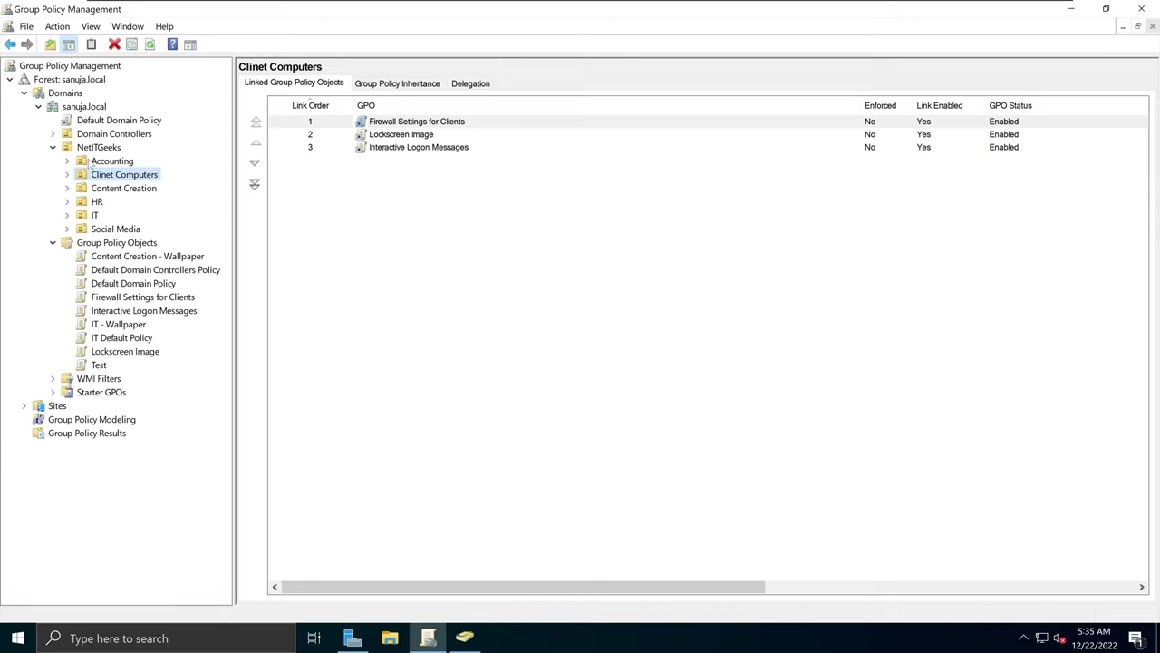
View the scope of the Interactive Logon Messages policy linked under Clinet Computers
{"action": "left_click", "coordinate": [67, 174]}
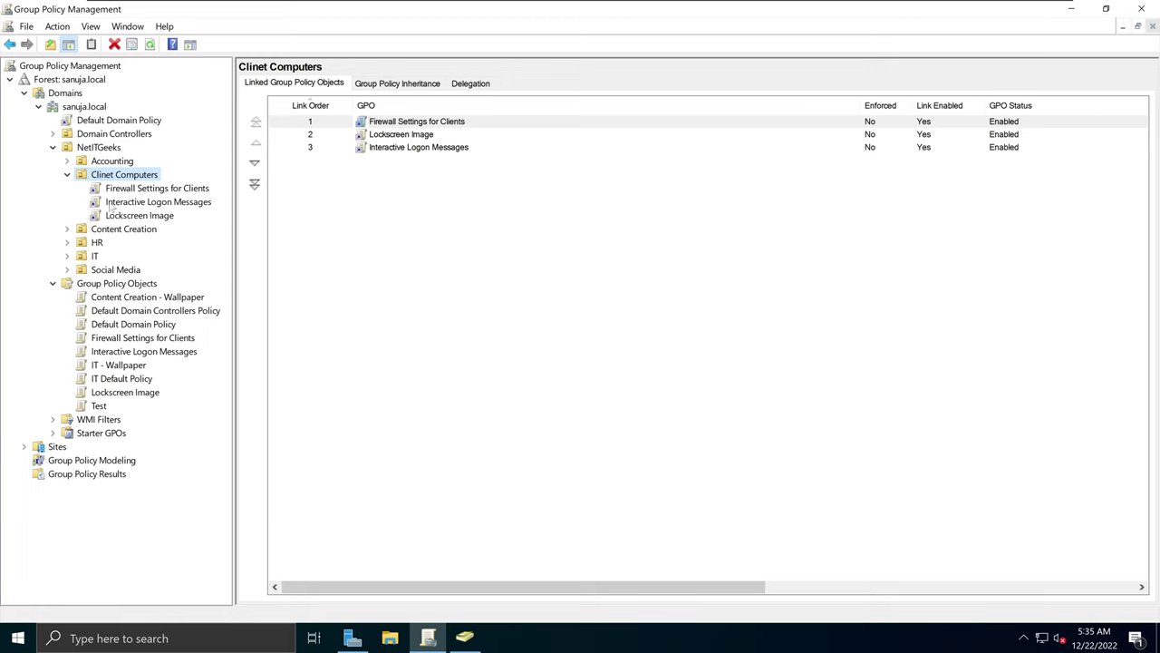
{"action": "left_click", "coordinate": [142, 207]}
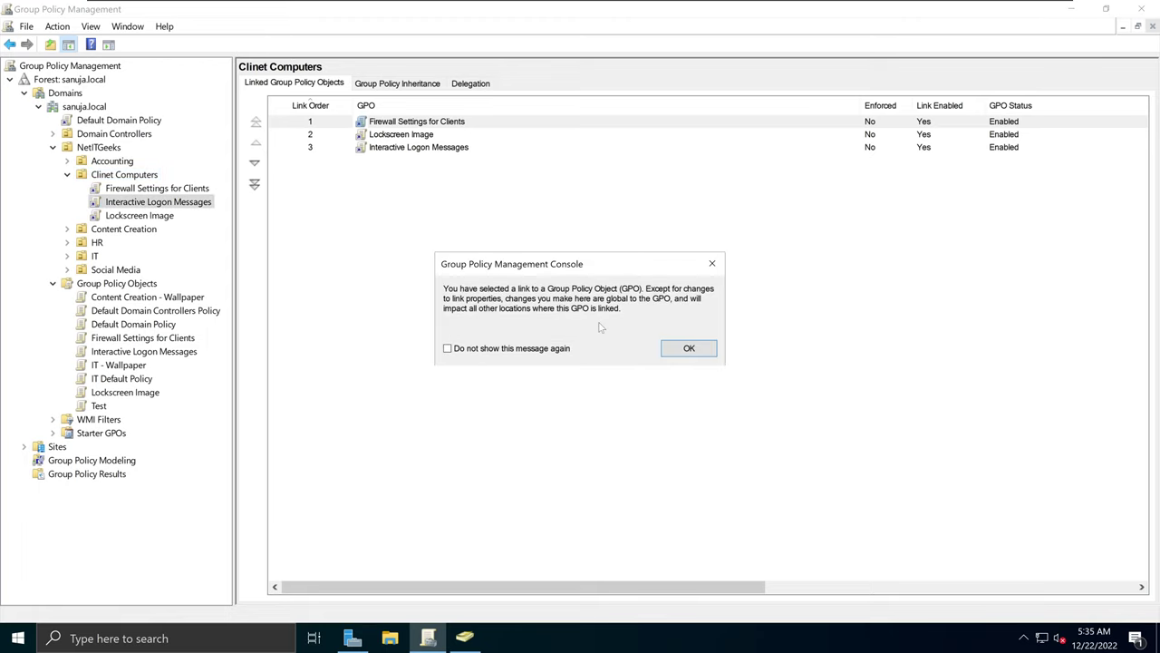
{"action": "left_click", "coordinate": [682, 351]}
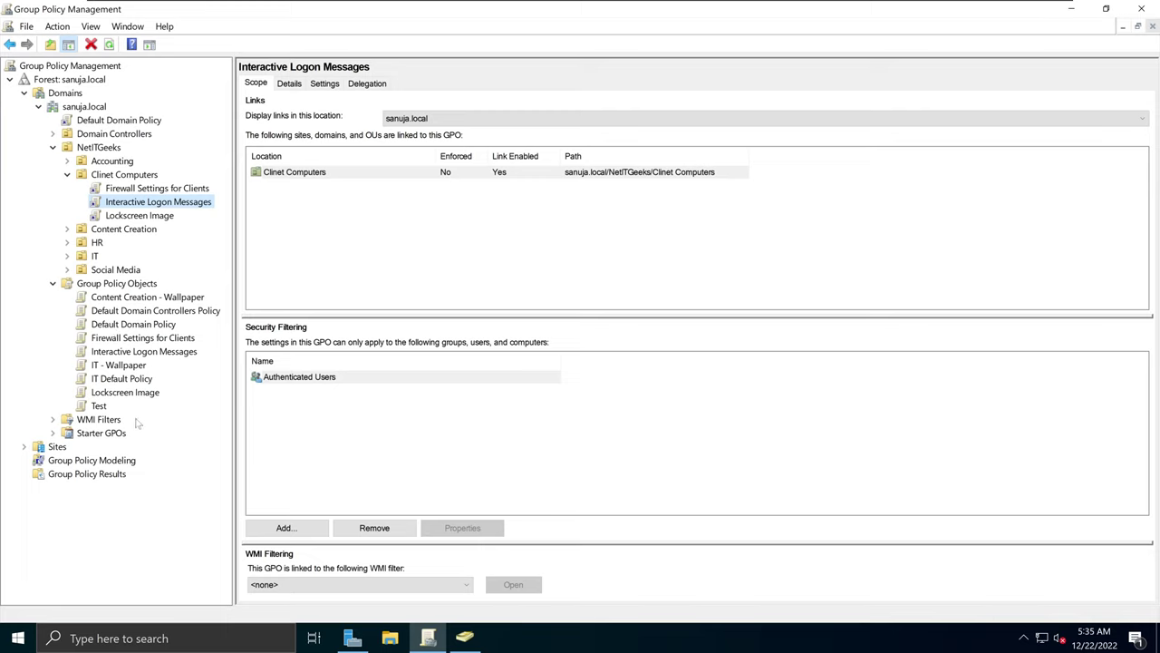
Open the Interactive Logon Messages policy for editing in a maximized window with a wider console tree
{"action": "right_click", "coordinate": [187, 206]}
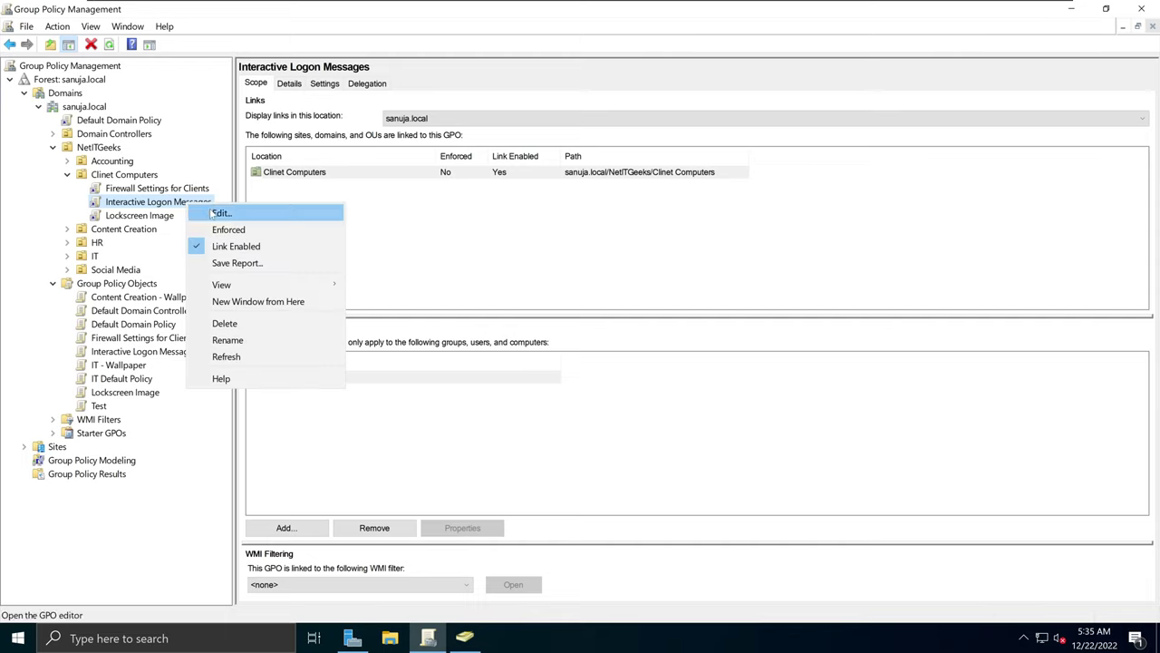
{"action": "left_click", "coordinate": [214, 213]}
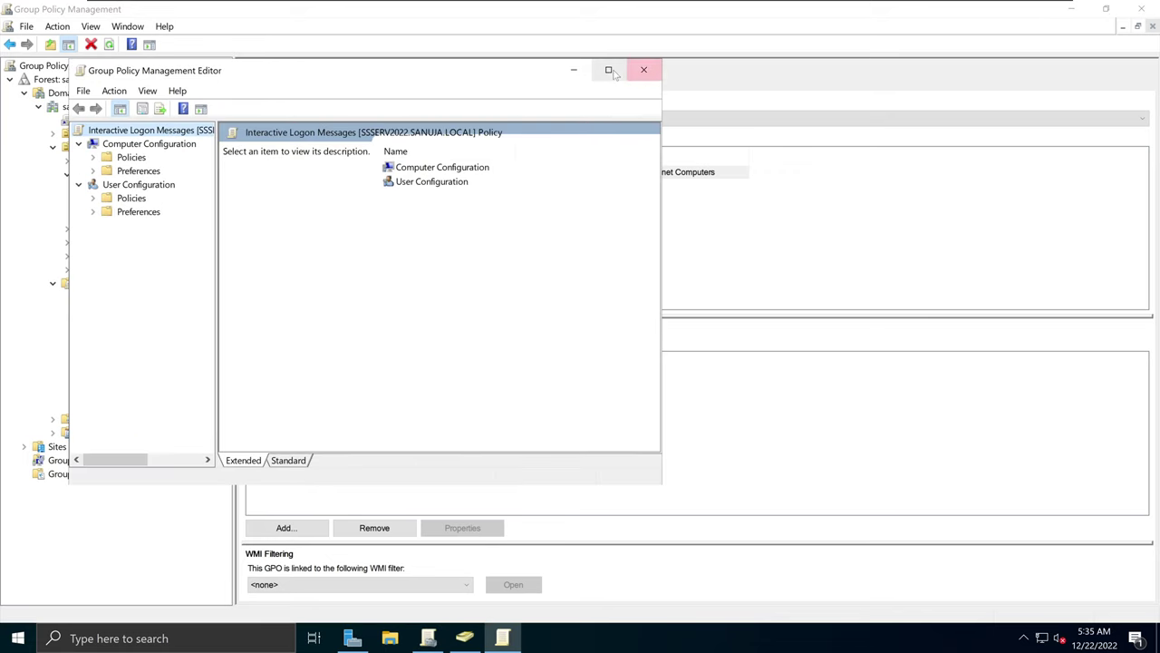
{"action": "left_click", "coordinate": [609, 71]}
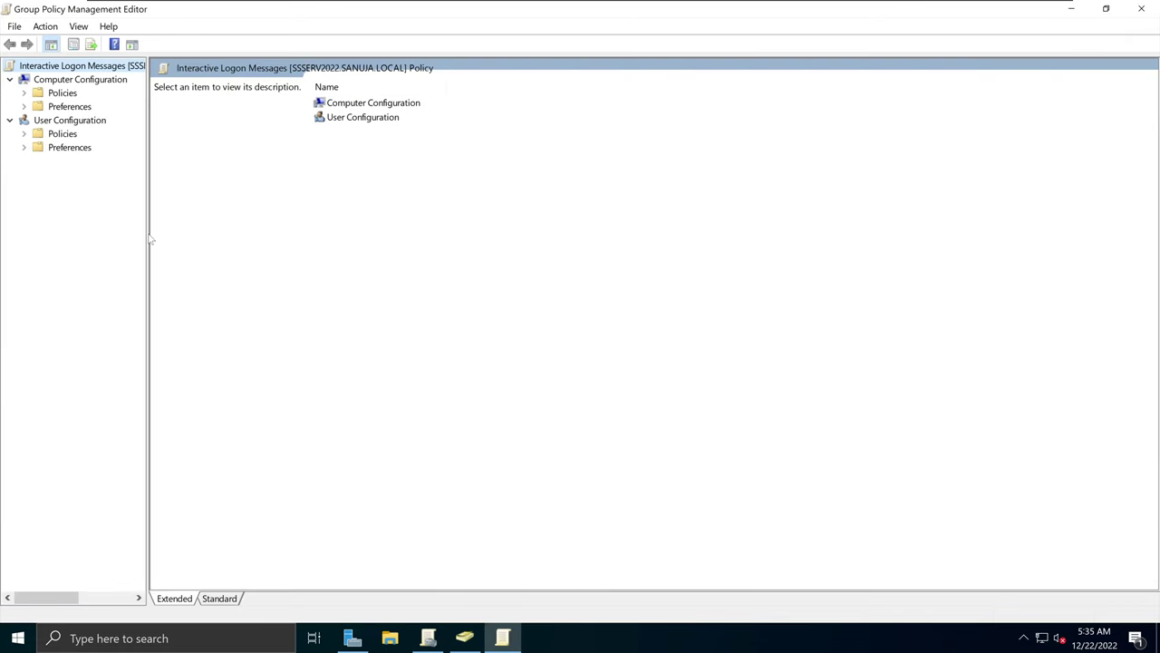
{"action": "left_click_drag", "start_coordinate": [148, 234], "coordinate": [246, 256]}
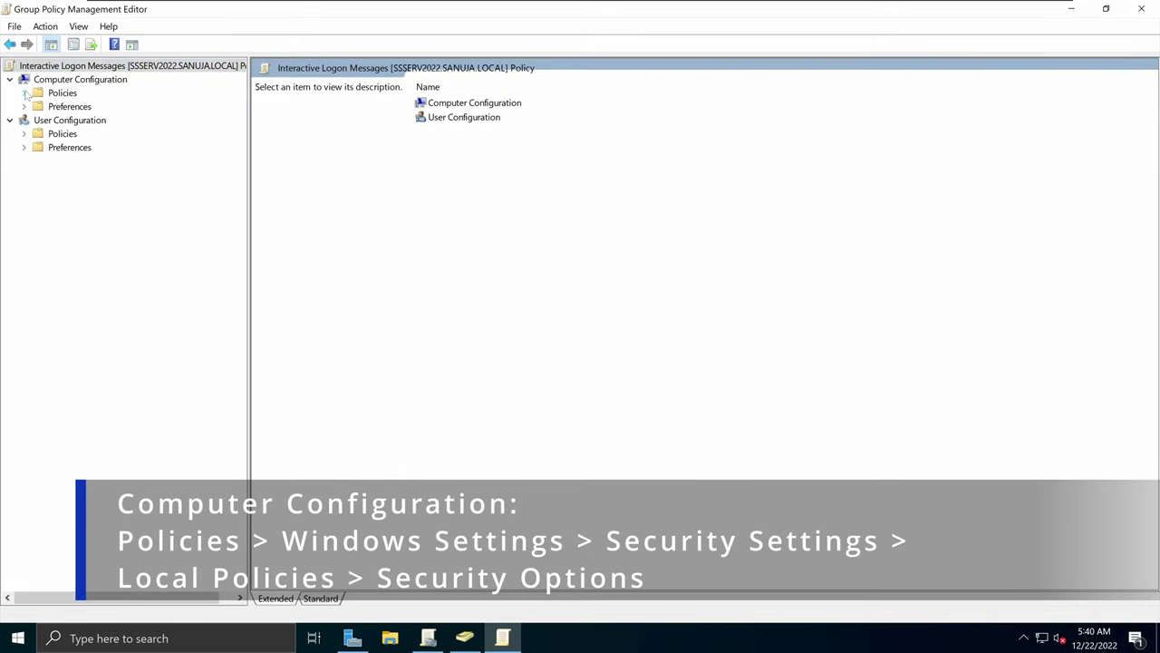
Show the Security Options under Computer Configuration, Policies, Windows Settings, Security Settings, Local Policies
{"action": "left_click", "coordinate": [25, 93]}
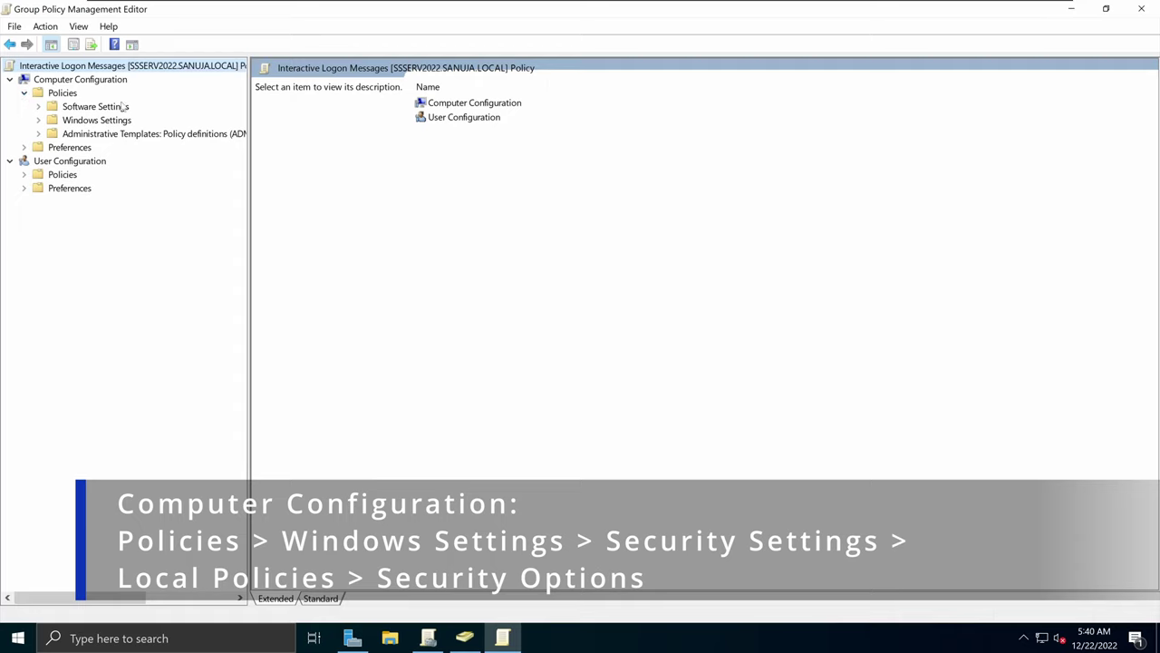
{"action": "left_click", "coordinate": [38, 121]}
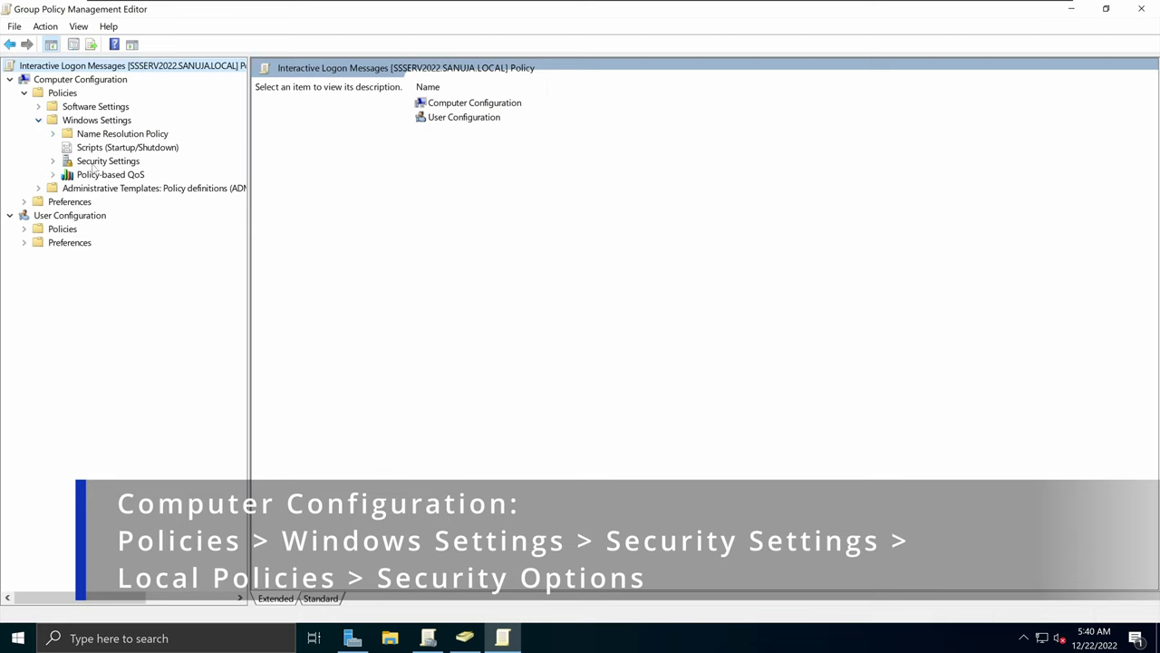
{"action": "left_click", "coordinate": [52, 161]}
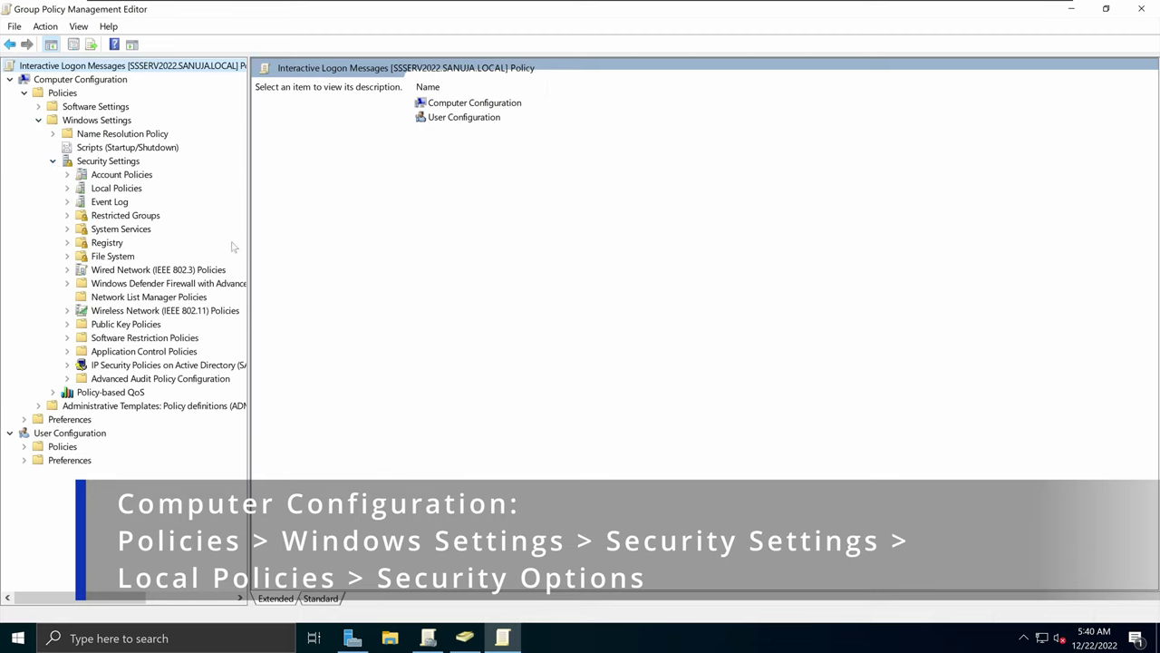
{"action": "left_click_drag", "start_coordinate": [247, 248], "coordinate": [329, 261]}
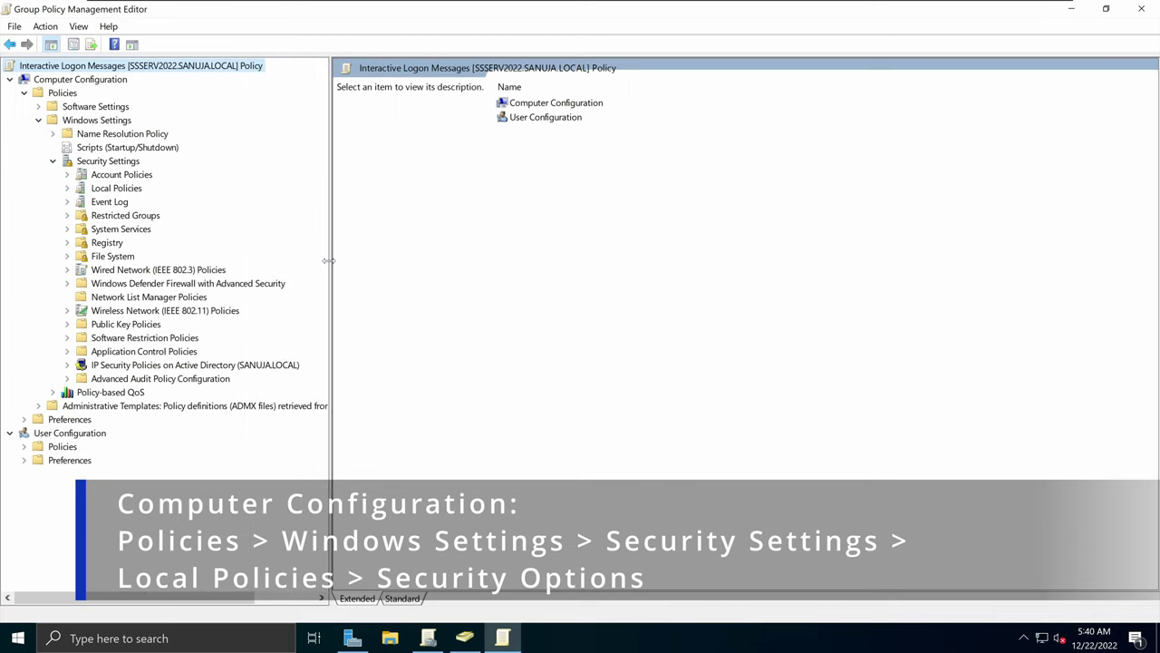
{"action": "left_click", "coordinate": [67, 187]}
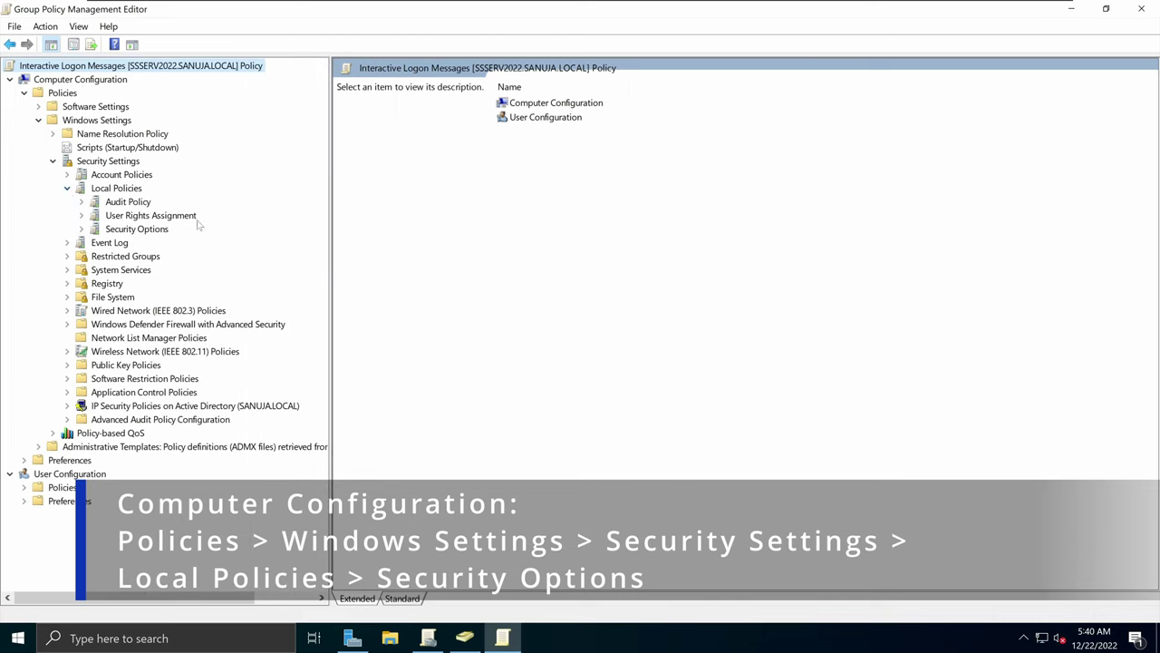
{"action": "left_click", "coordinate": [137, 230]}
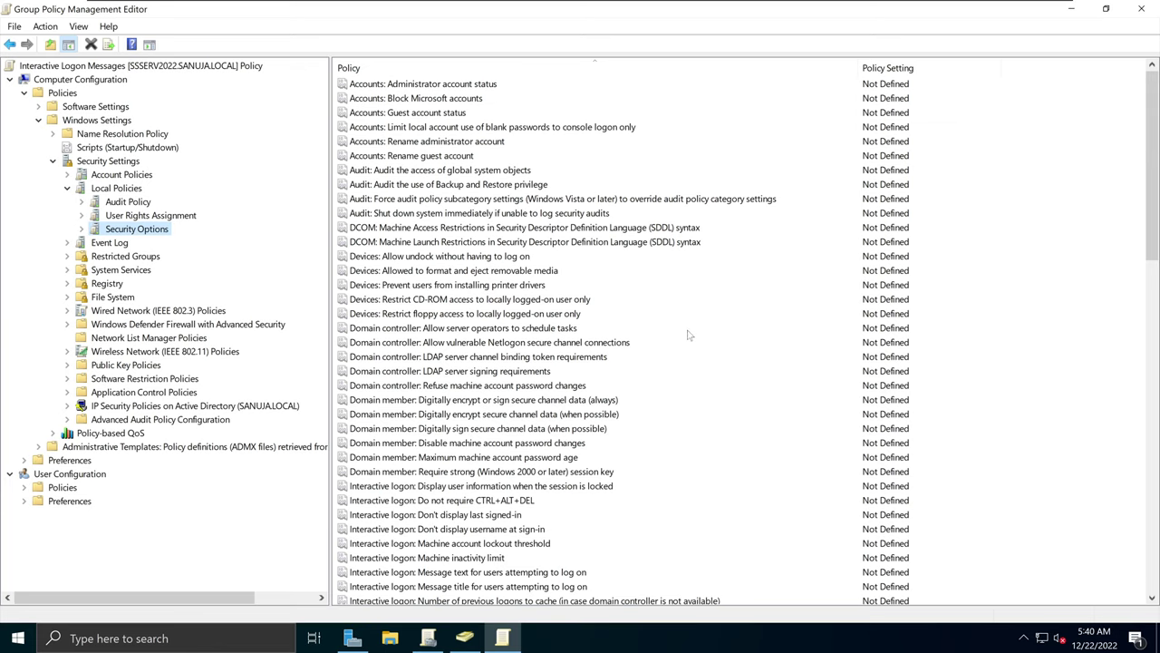
Examine the Interactive logon policies in the Security Options list, including the message text and message title for users attempting to log on
{"action": "scroll", "coordinate": [688, 336], "scroll_direction": "down", "scroll_amount": 4}
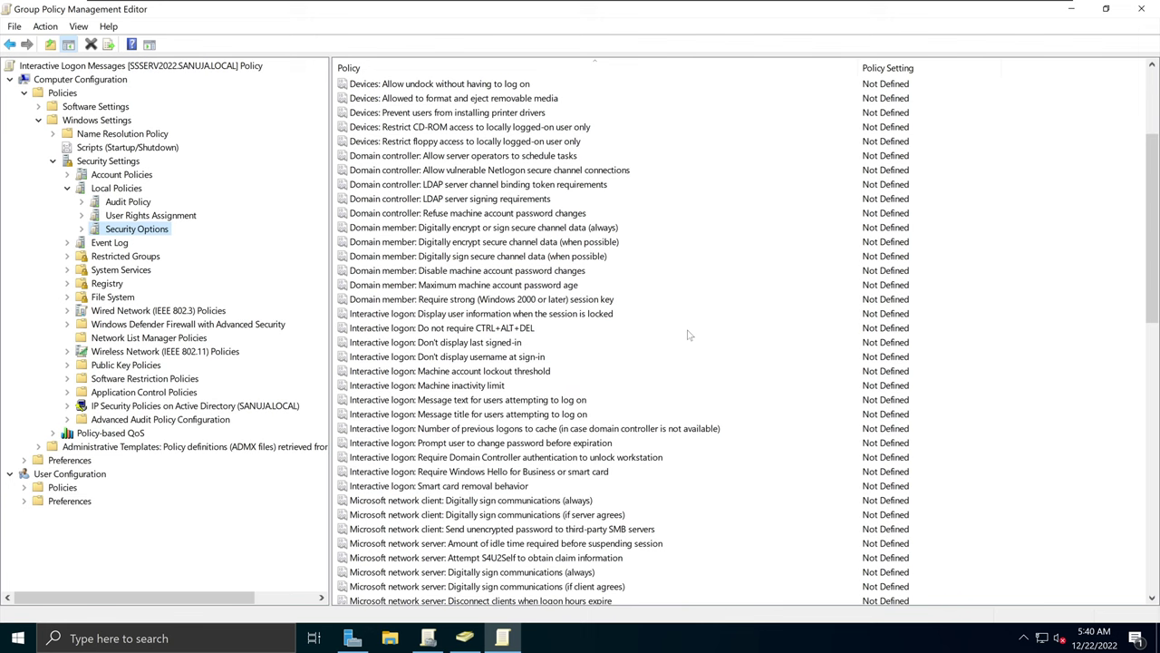
{"action": "scroll", "coordinate": [688, 335], "scroll_direction": "down", "scroll_amount": 2}
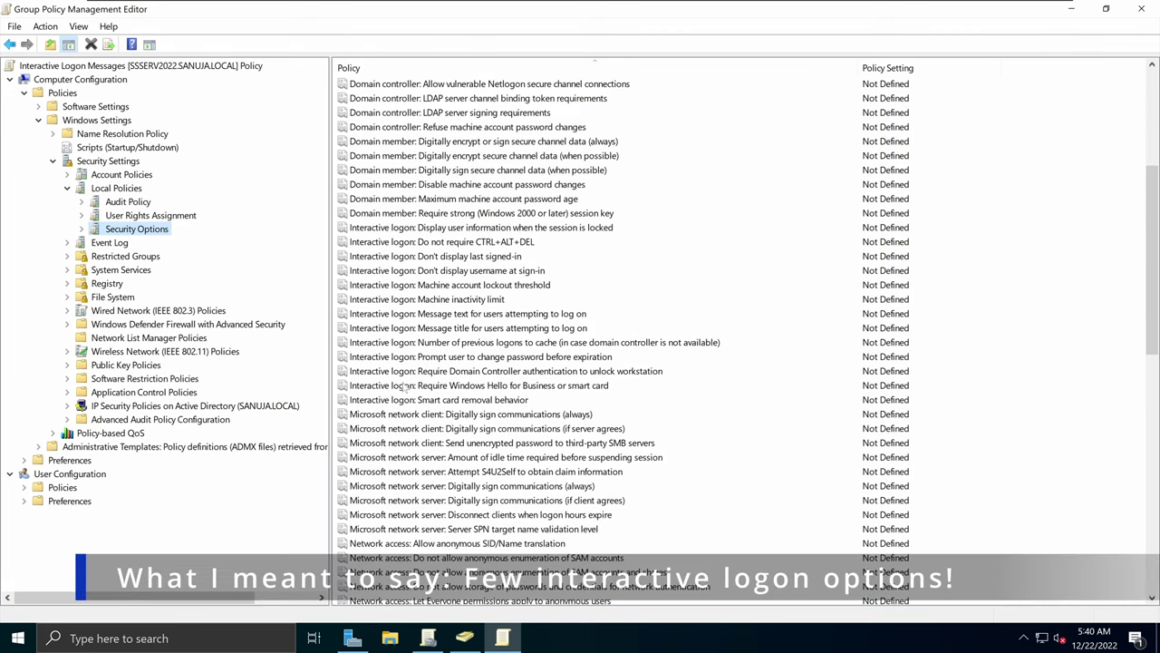
{"action": "left_click", "coordinate": [413, 229]}
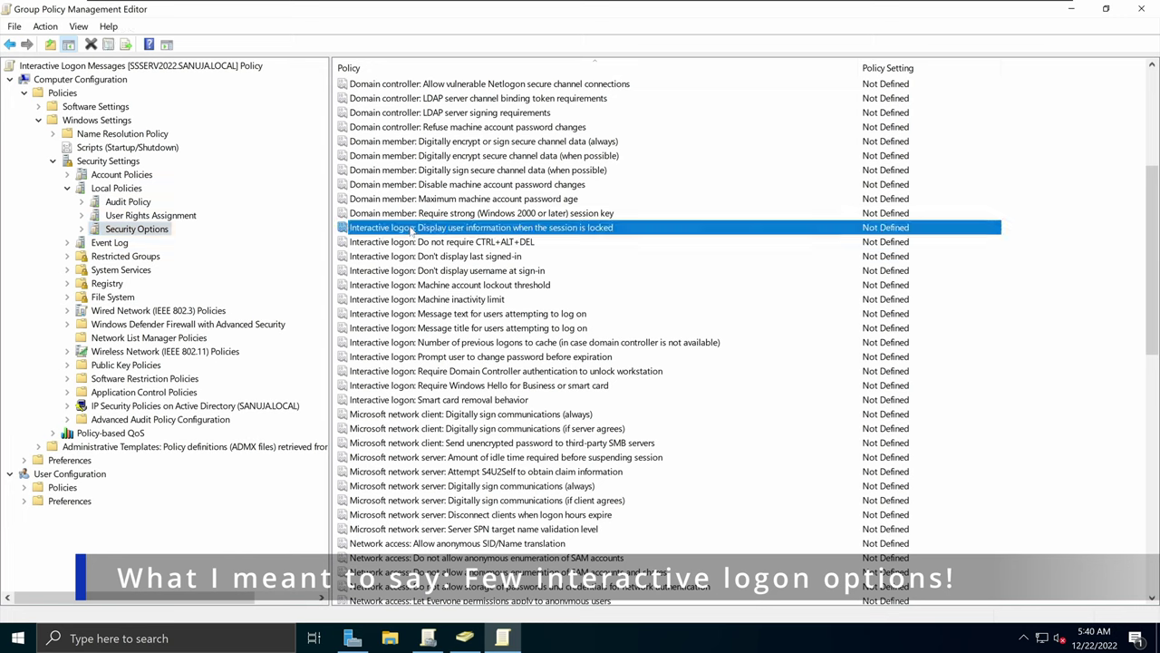
{"action": "left_click", "coordinate": [412, 399]}
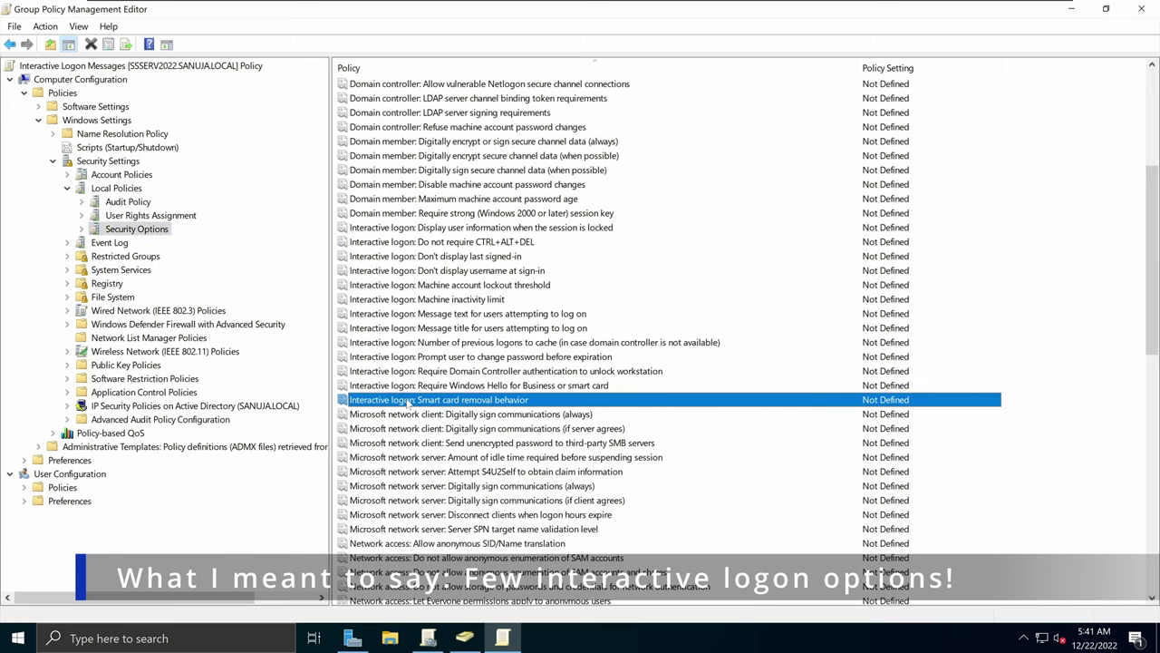
{"action": "left_click", "coordinate": [407, 230]}
{"action": "left_click", "coordinate": [405, 256]}
{"action": "left_click", "coordinate": [404, 286]}
{"action": "left_click", "coordinate": [399, 301]}
{"action": "left_click", "coordinate": [404, 344]}
{"action": "left_click", "coordinate": [404, 372]}
{"action": "left_click", "coordinate": [407, 385]}
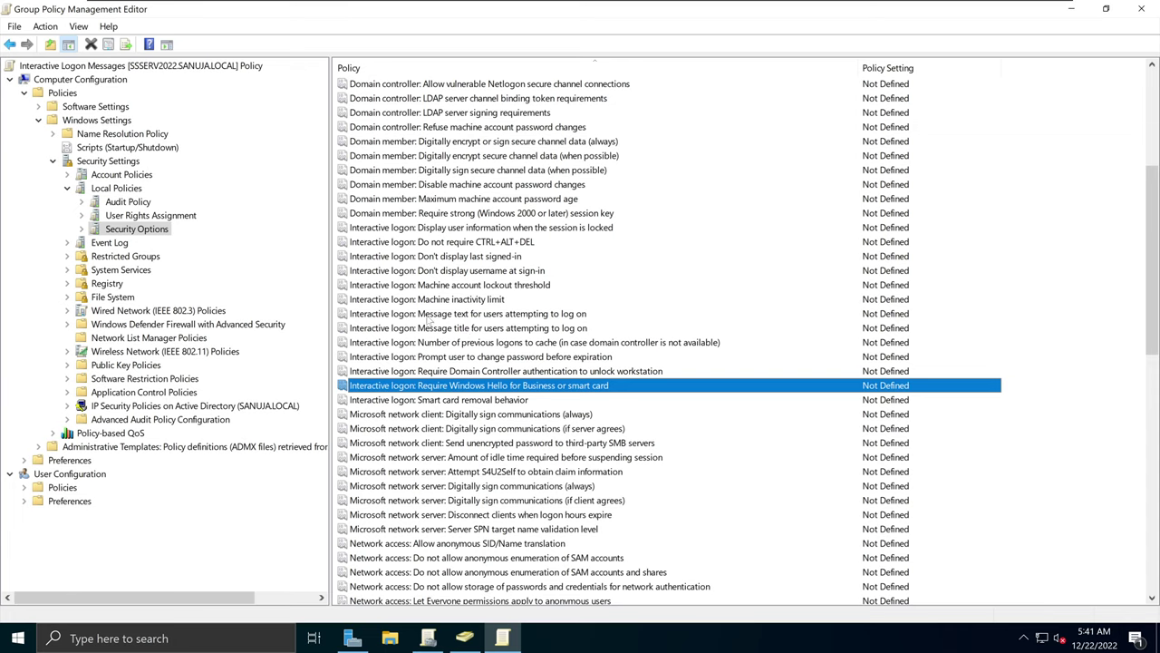
{"action": "left_click", "coordinate": [416, 315]}
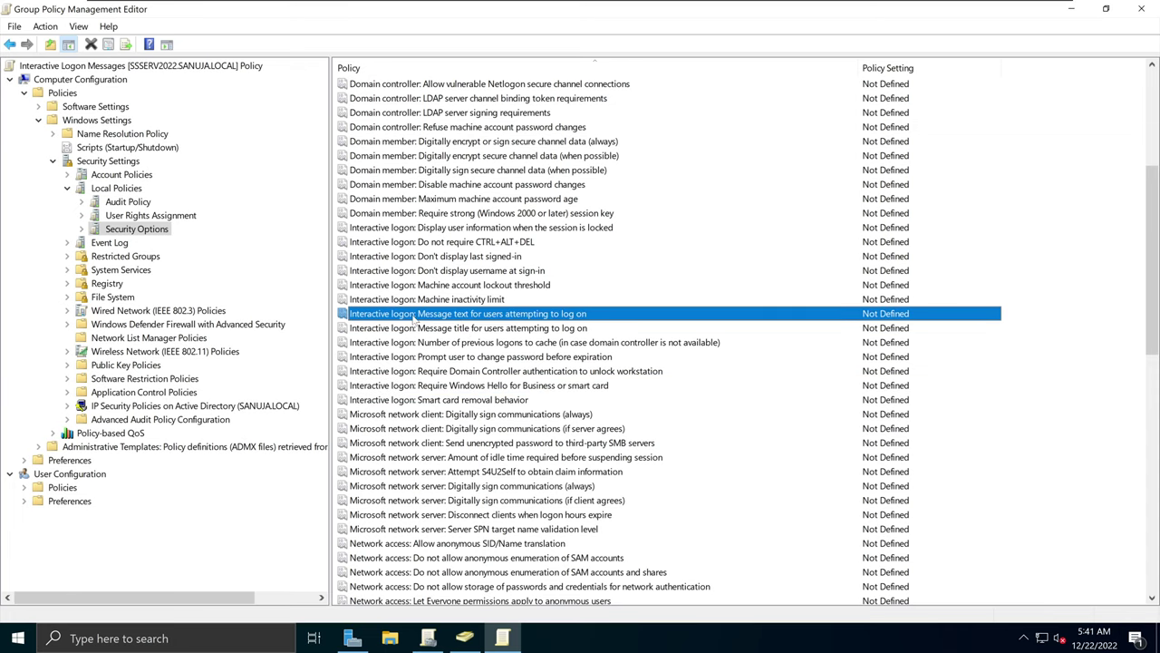
{"action": "left_click", "coordinate": [465, 330]}
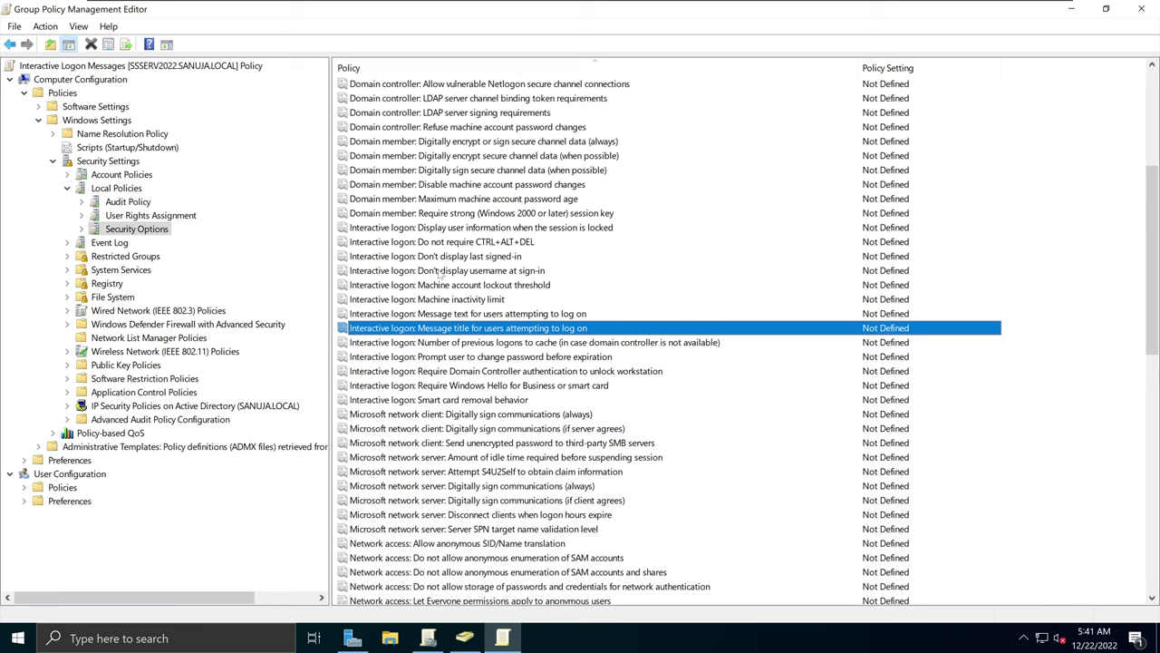
{"action": "left_click", "coordinate": [479, 313]}
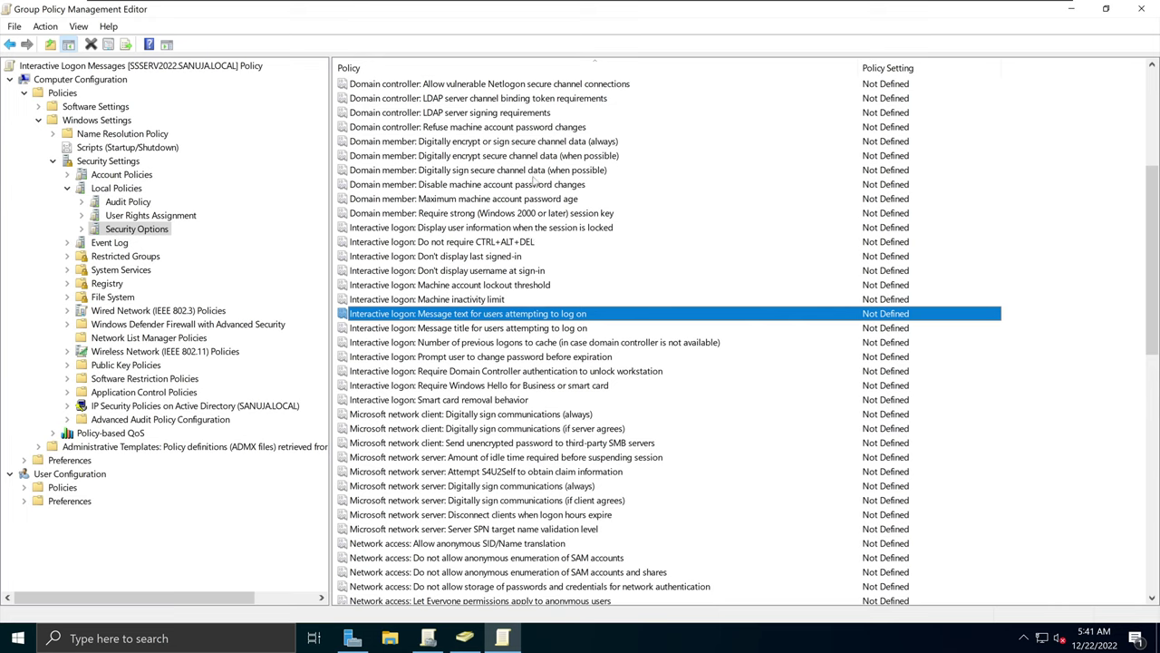
Define the Interactive logon message title for users attempting to log on as "Welcome to NetITGeeks - Security Notice" and apply it
{"action": "double_click", "coordinate": [524, 329]}
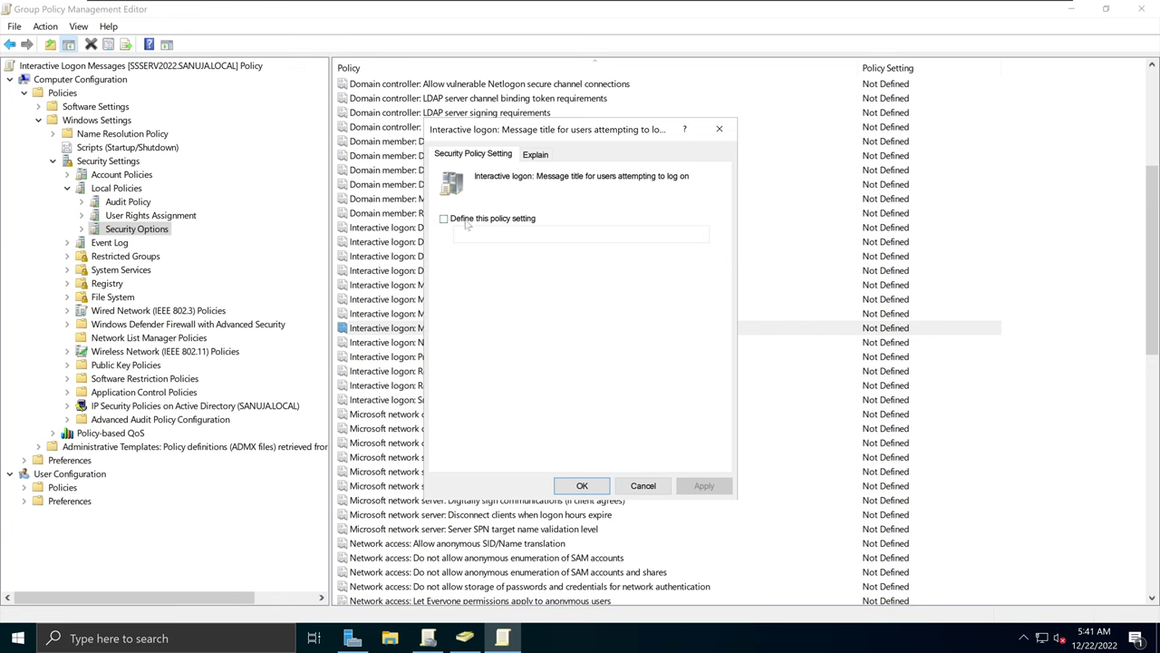
{"action": "left_click", "coordinate": [718, 128]}
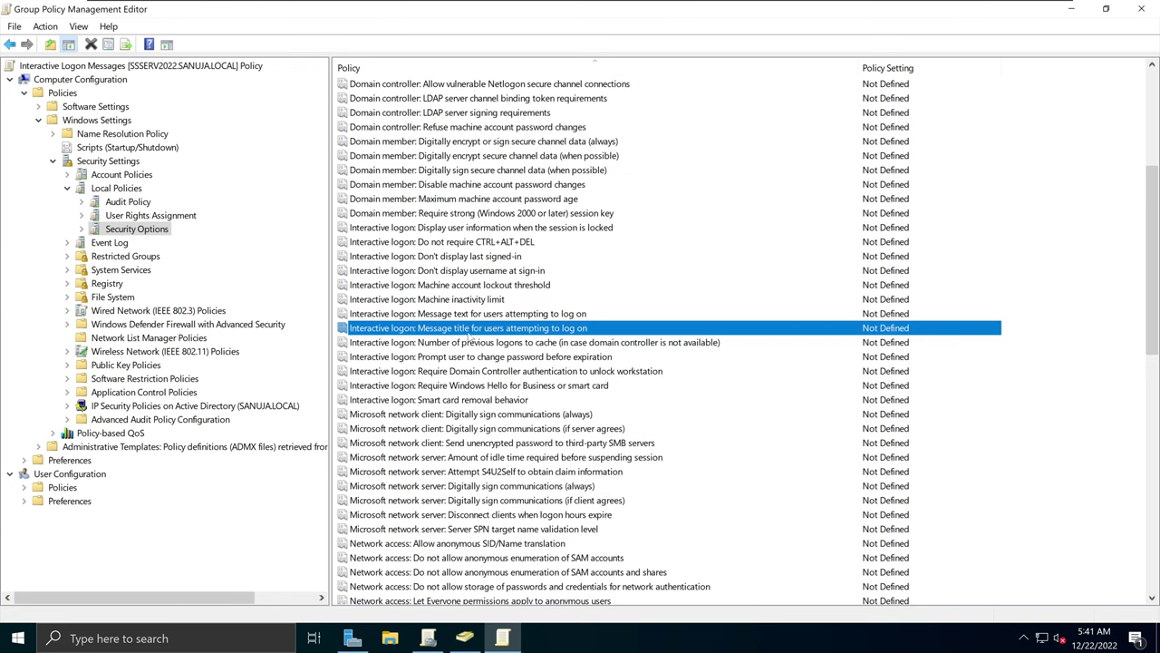
{"action": "double_click", "coordinate": [477, 334]}
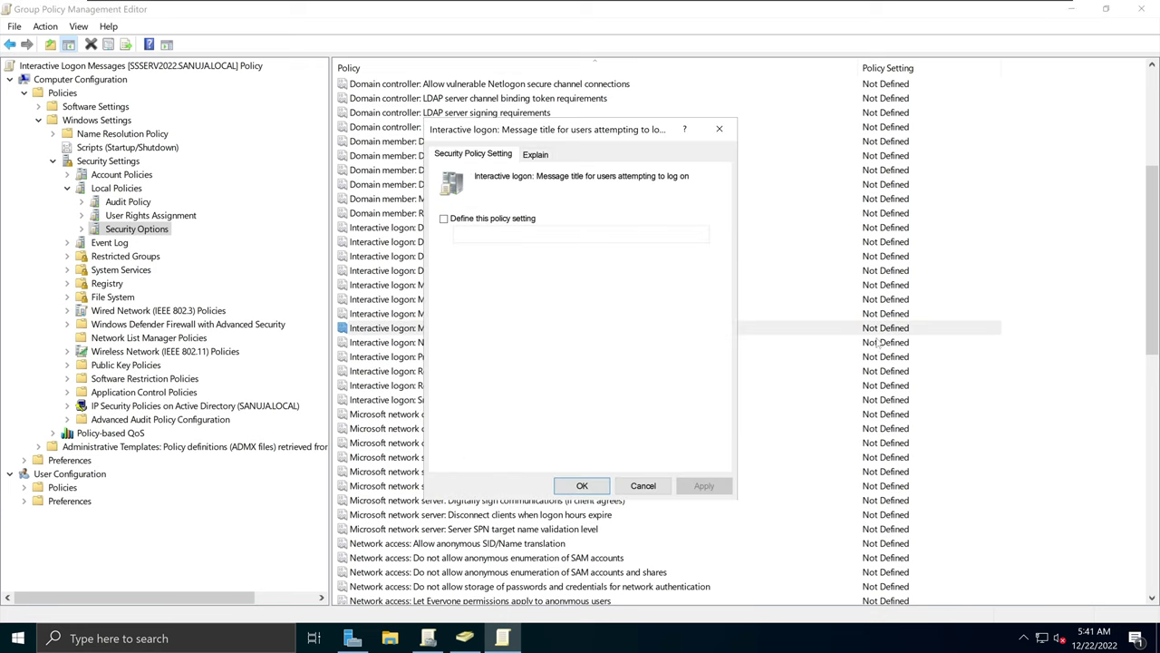
{"action": "left_click", "coordinate": [505, 220]}
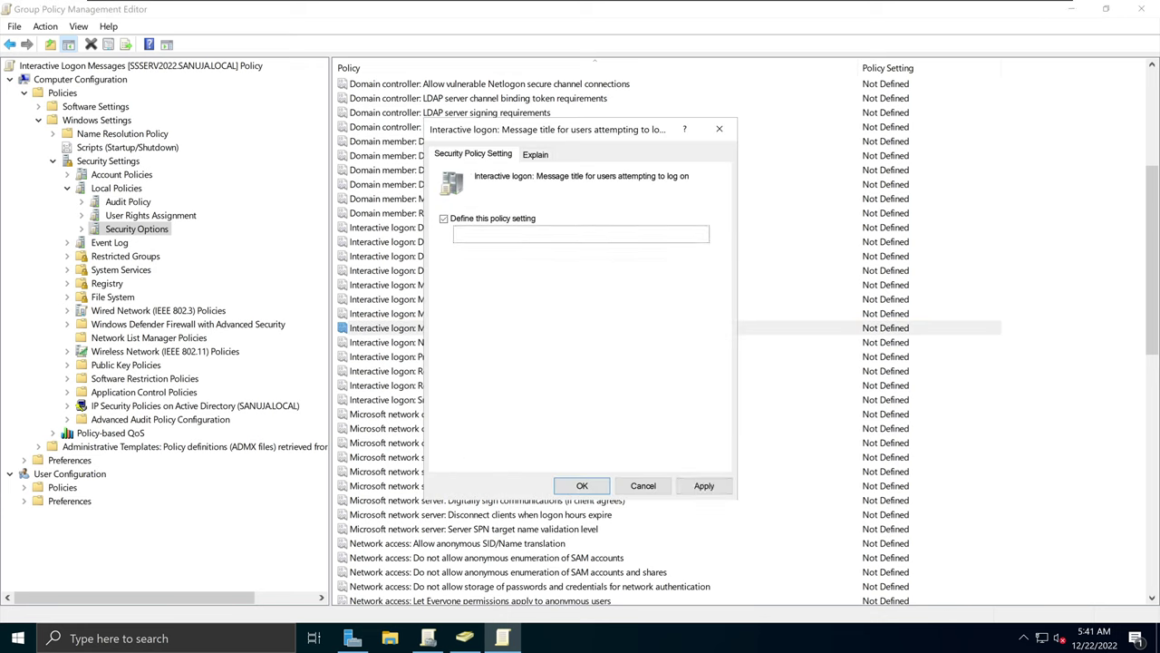
{"action": "left_click", "coordinate": [456, 233]}
{"action": "type", "text": "Notice"}
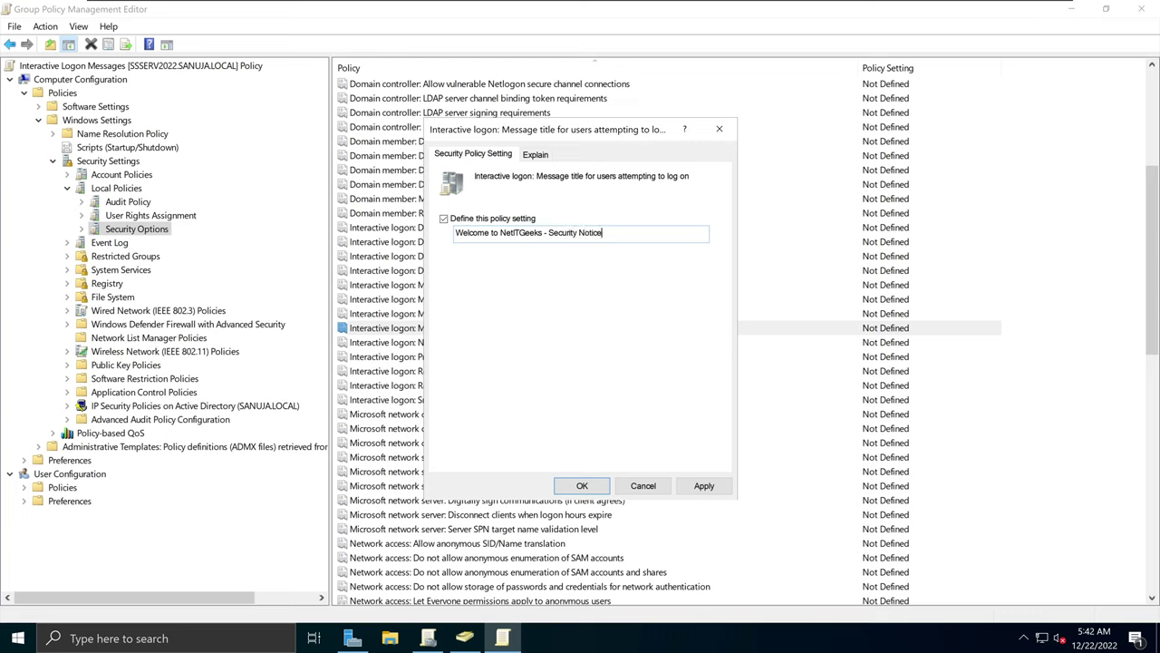
{"action": "left_click", "coordinate": [705, 488]}
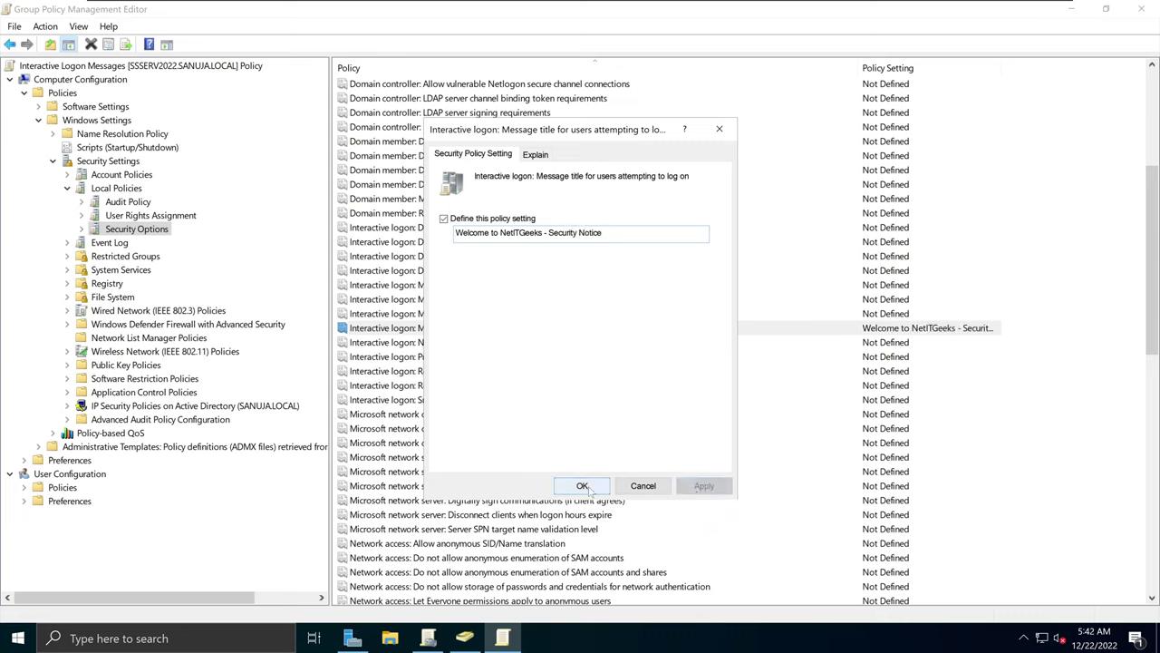
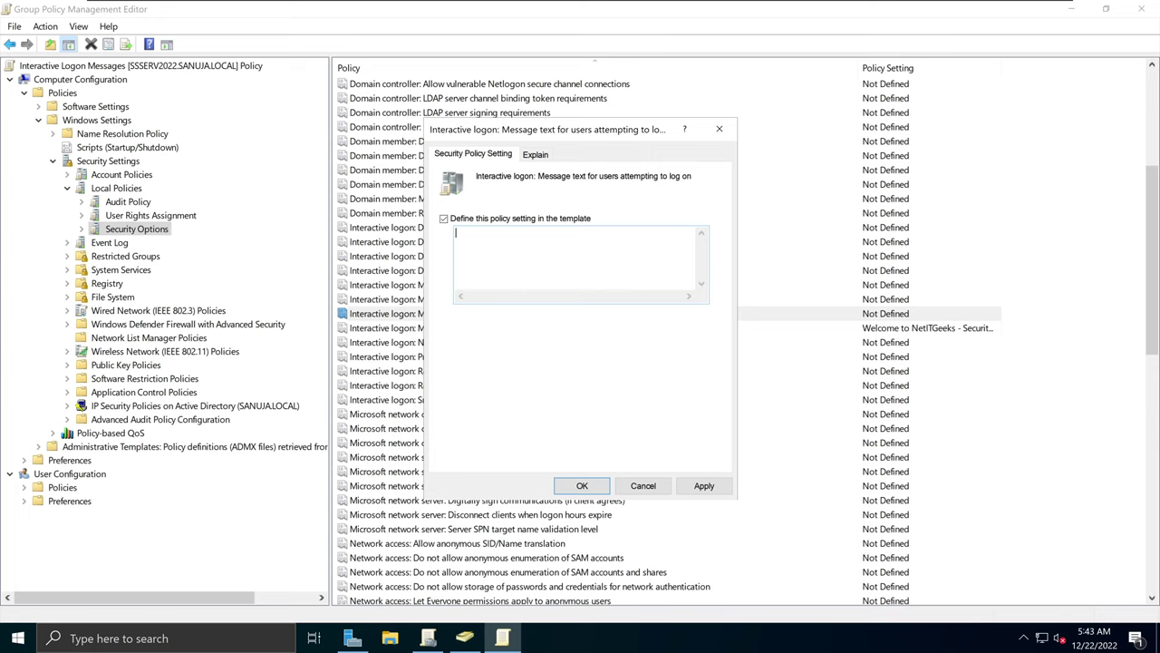
Paste the authorized-users-only notice into the message text for users attempting to log on and remove the blank lines between its lines
{"action": "key", "text": "ctrl+v"}
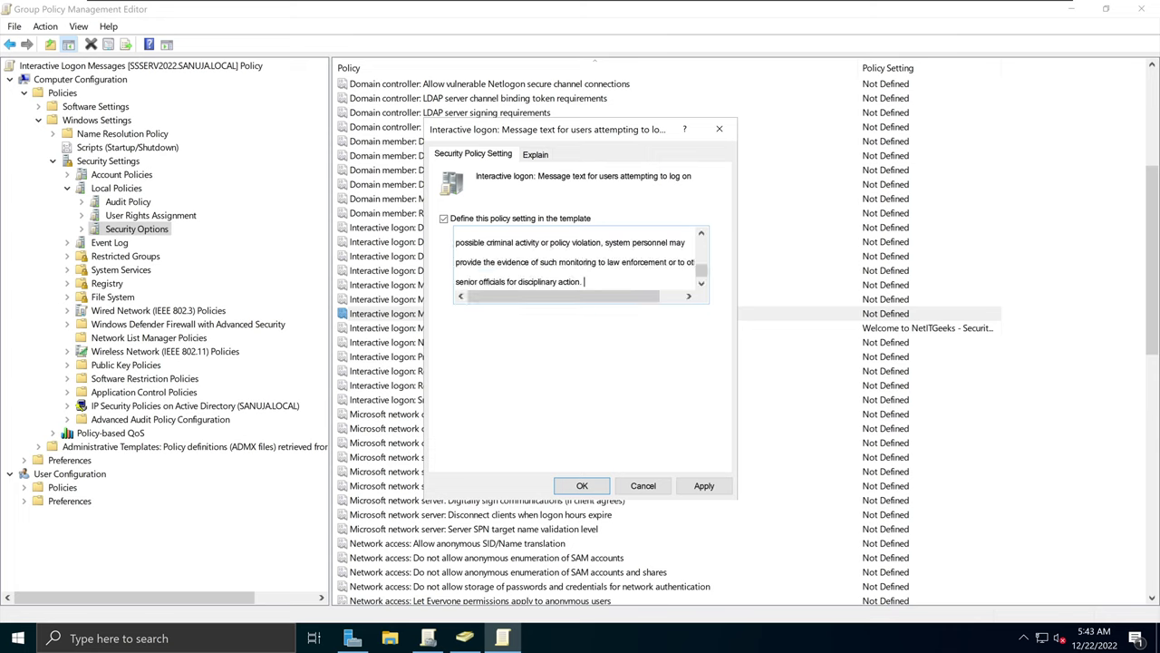
{"action": "scroll", "coordinate": [576, 261], "scroll_direction": "up", "scroll_amount": 2}
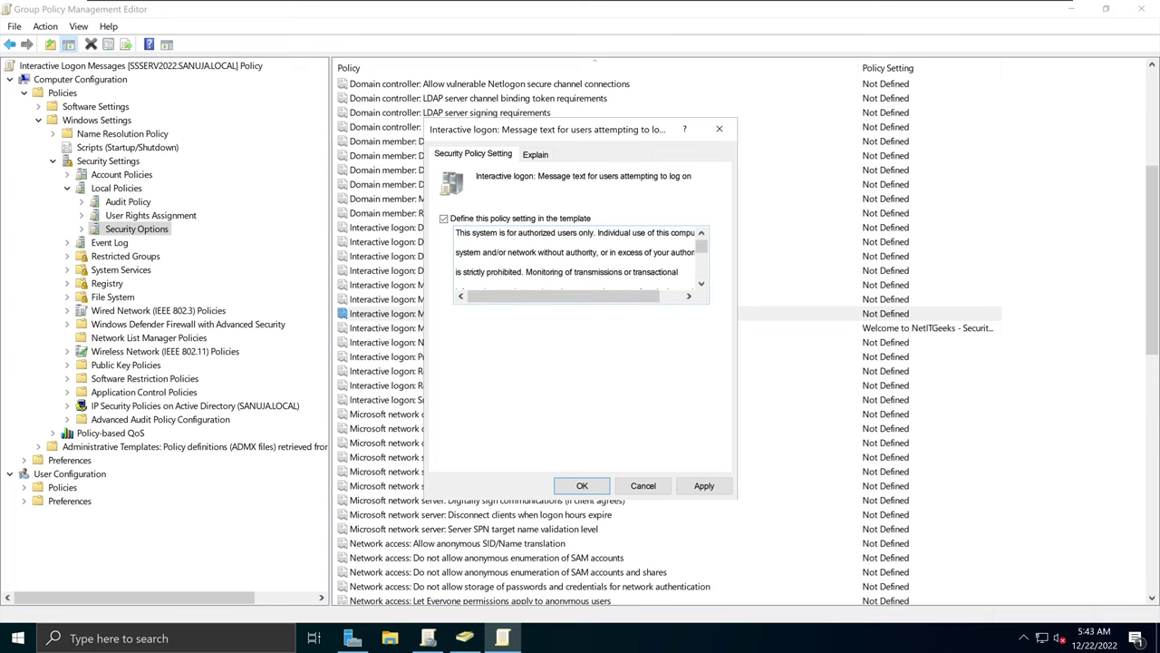
{"action": "key", "text": "Delete"}
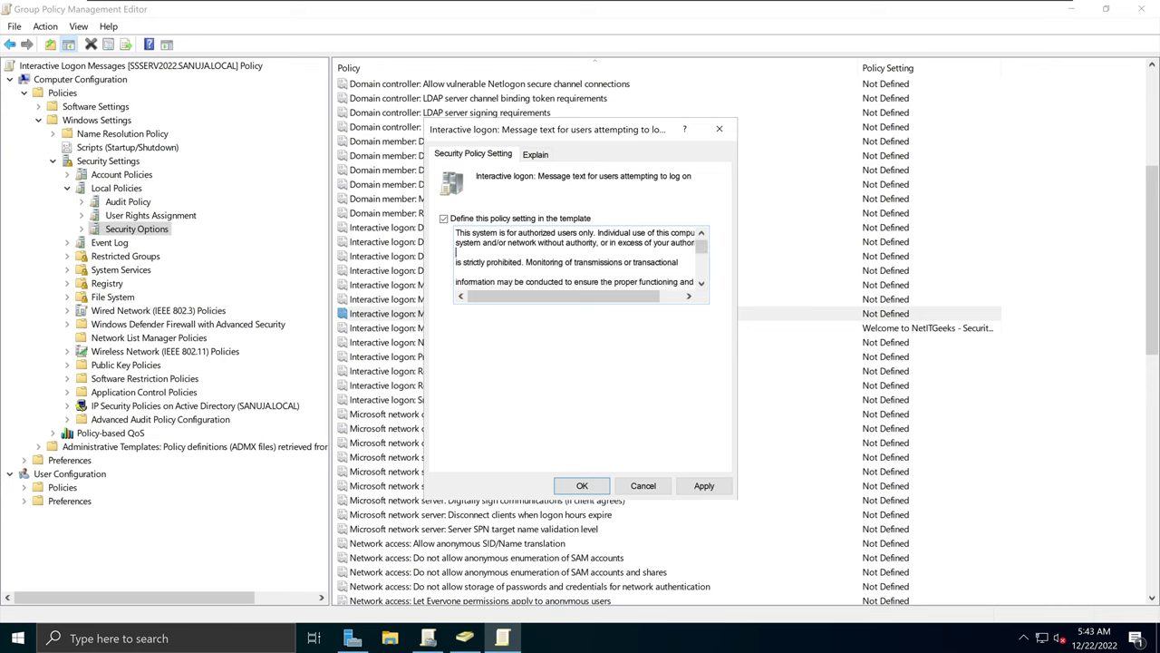
{"action": "key", "text": "Delete"}
{"action": "key", "text": "Down"}
{"action": "key", "text": "Delete"}
{"action": "key", "text": "Down"}
{"action": "key", "text": "Delete"}
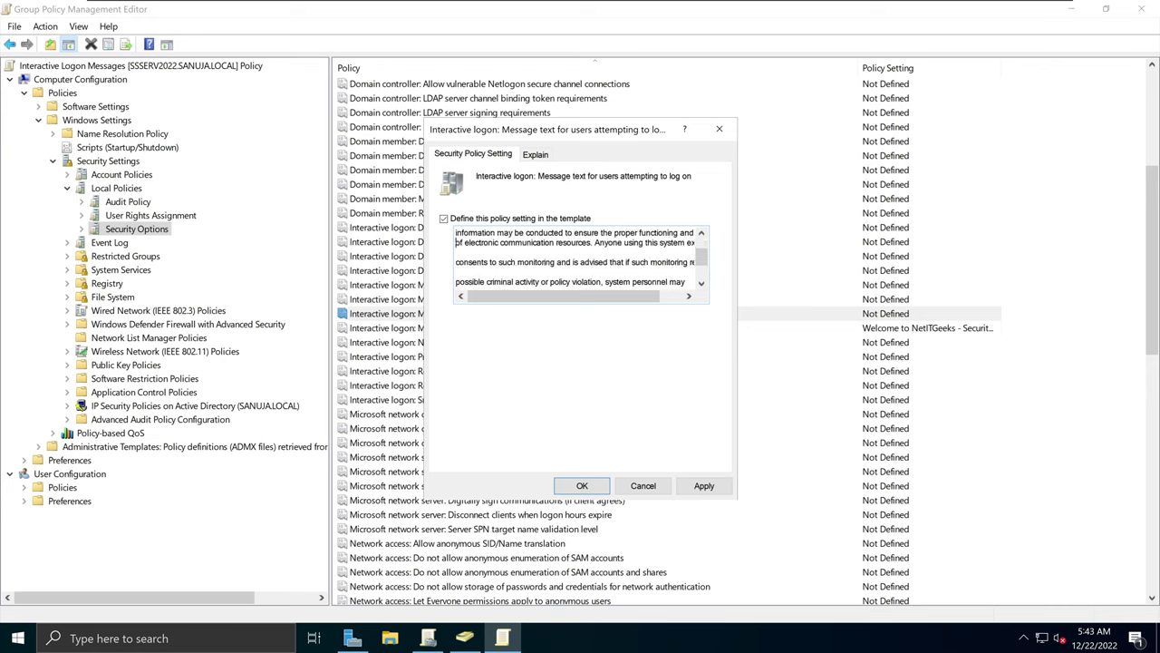
{"action": "key", "text": "Down"}
{"action": "key", "text": "Delete"}
{"action": "key", "text": "Delete"}
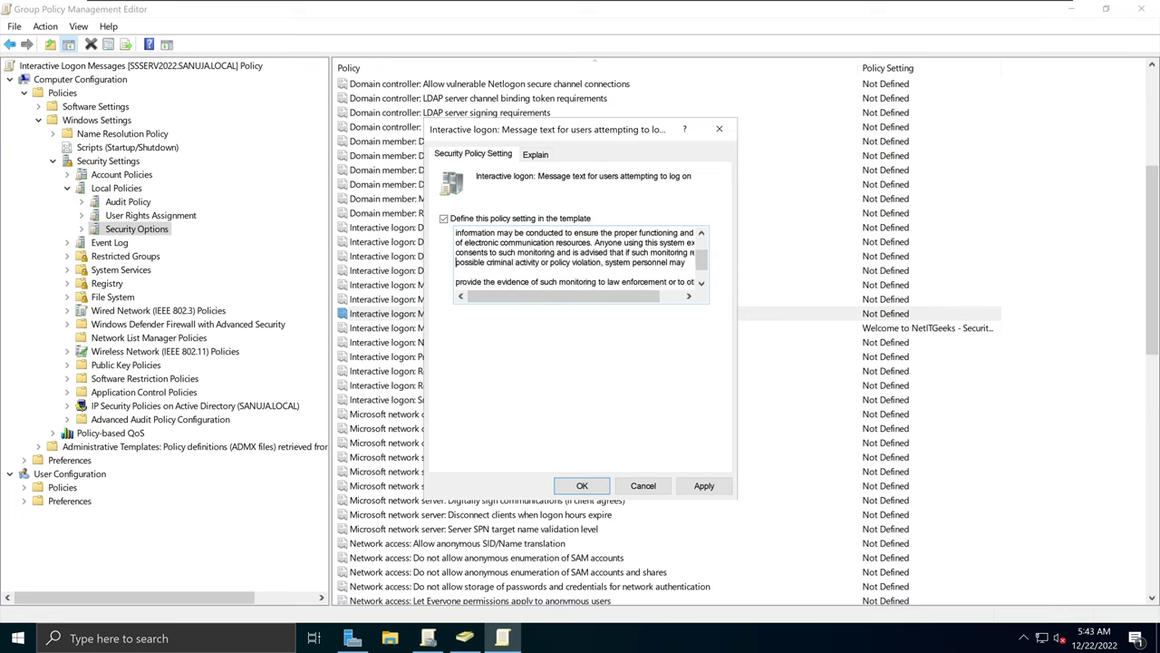
{"action": "key", "text": "Down"}
{"action": "key", "text": "Down"}
{"action": "key", "text": "Delete"}
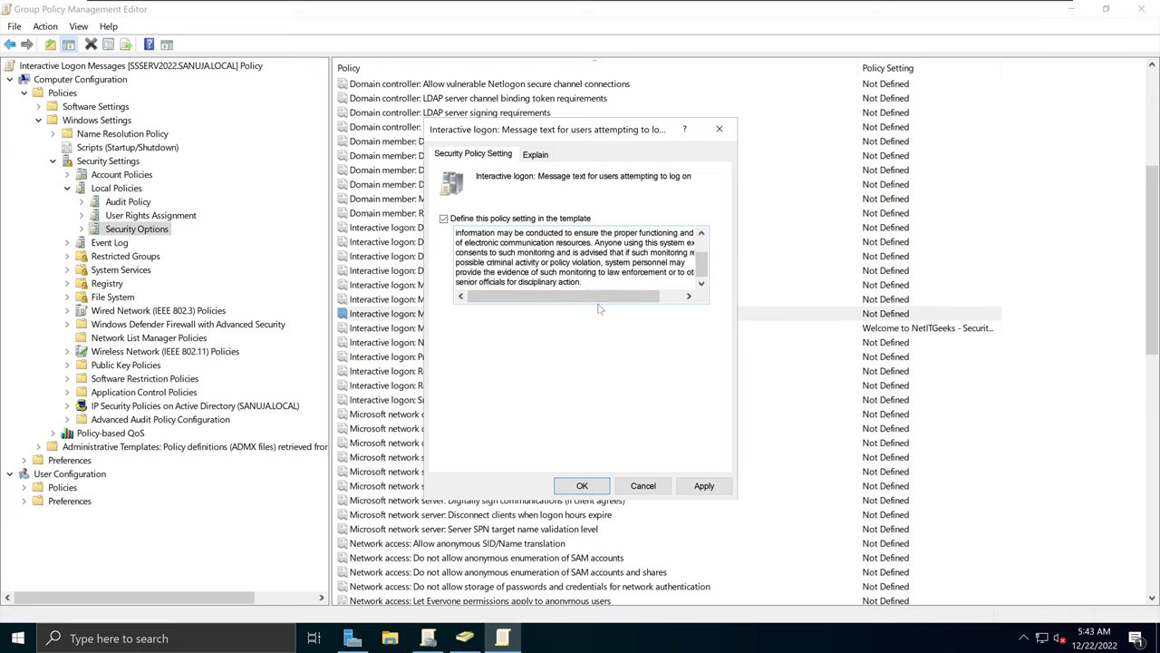
Insert "Welcome to NetITGeeks!" before the first sentence of the logon message text and save the policy setting
{"action": "left_click_drag", "start_coordinate": [599, 300], "coordinate": [520, 296]}
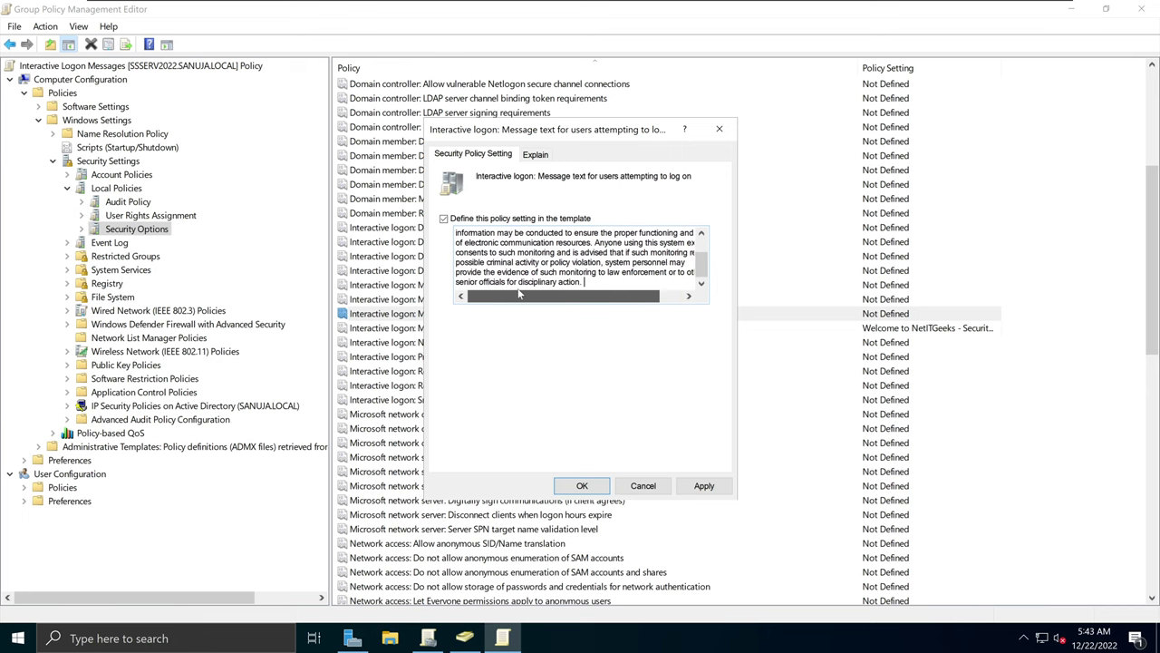
{"action": "scroll", "coordinate": [798, 363], "scroll_direction": "up", "scroll_amount": 1}
{"action": "scroll", "coordinate": [580, 259], "scroll_direction": "up", "scroll_amount": 2}
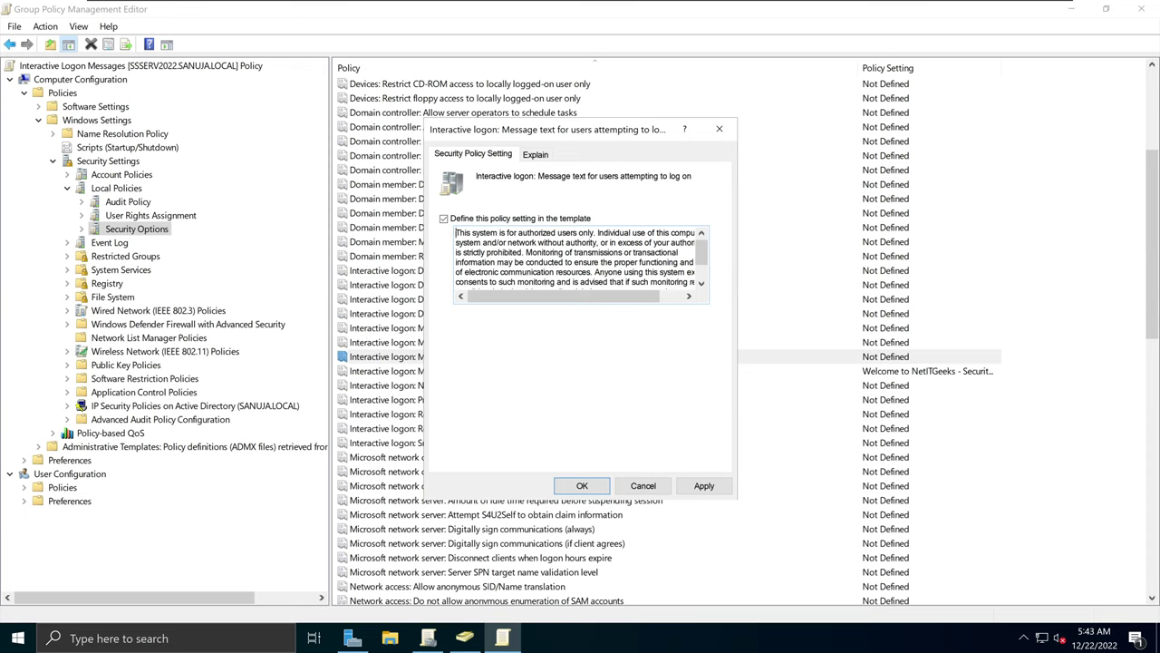
{"action": "type", "text": "W"}
{"action": "key", "text": "BackSpace"}
{"action": "type", "text": "Welcome to N"}
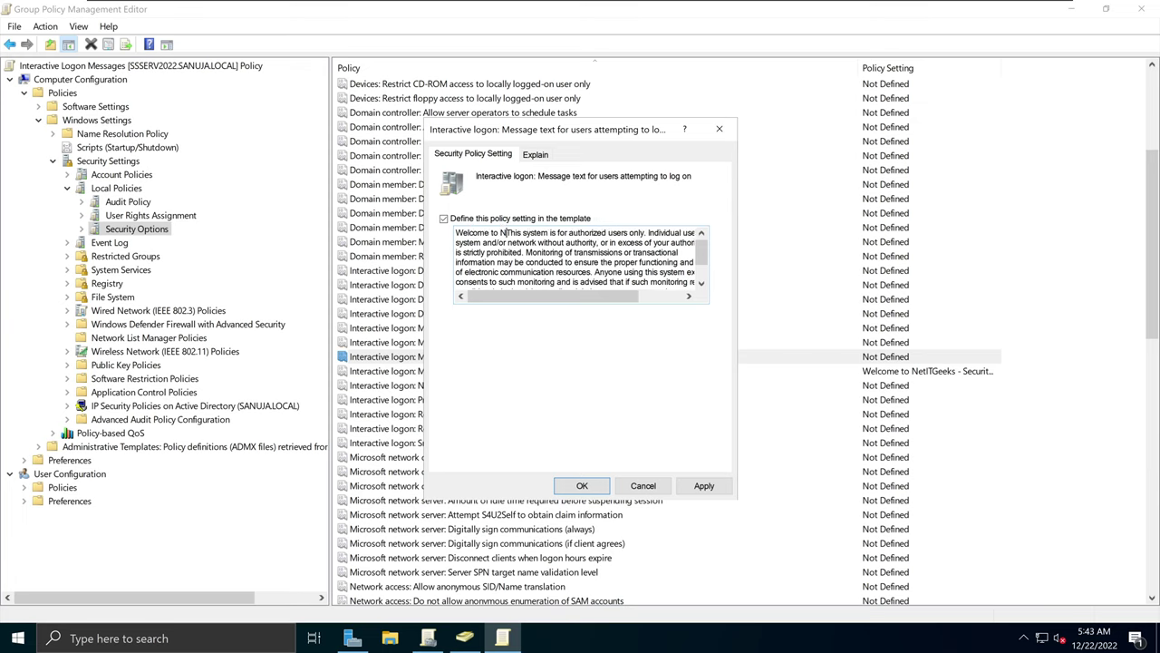
{"action": "type", "text": "etITGeeks."}
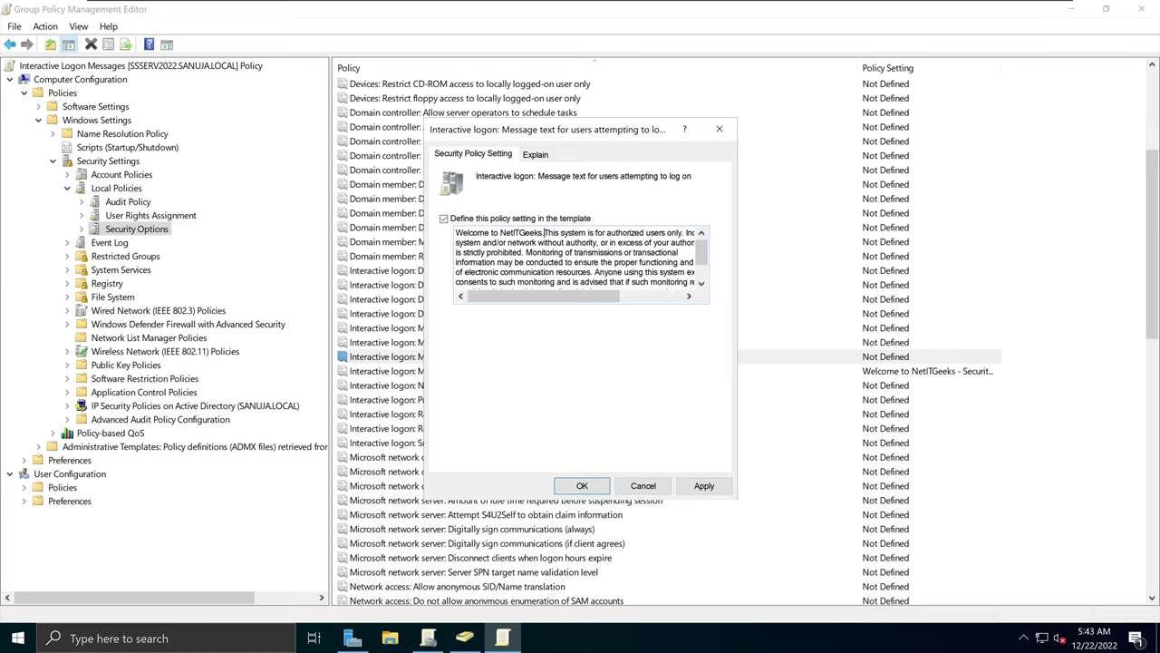
{"action": "key", "text": "BackSpace"}
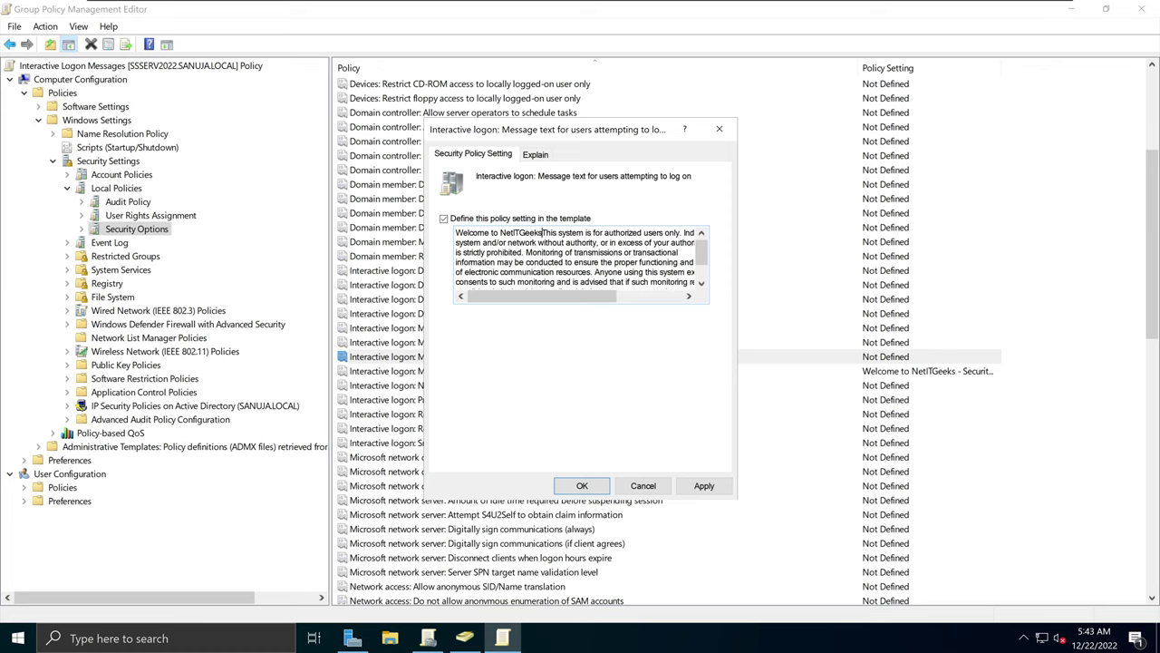
{"action": "key", "text": "ctrl+End"}
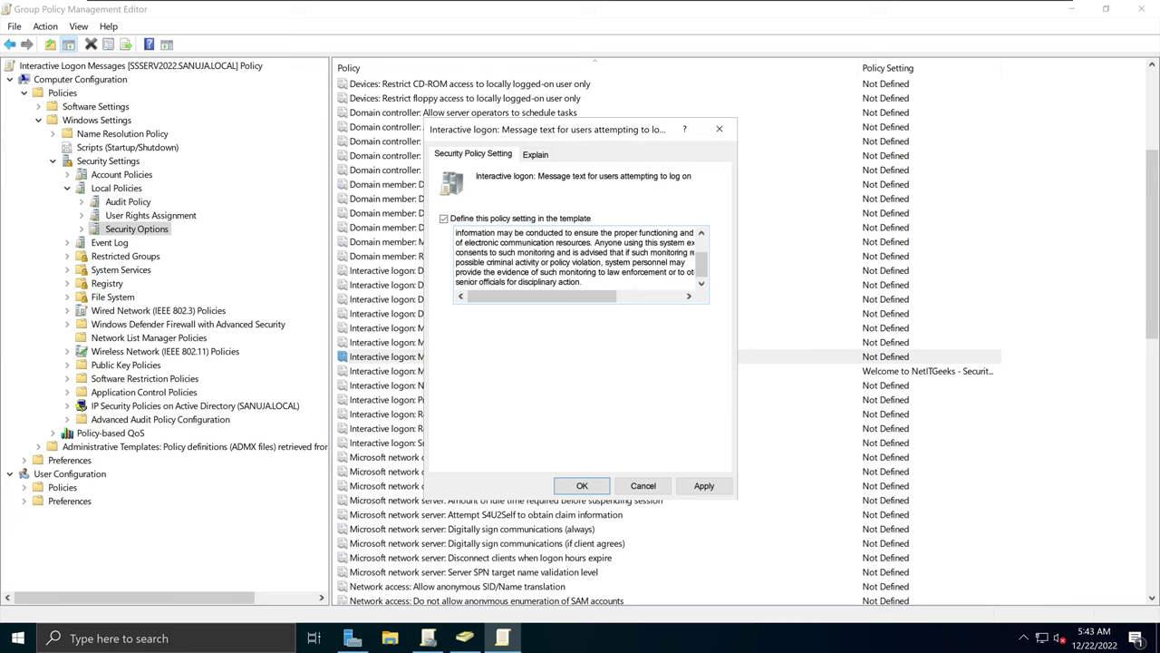
{"action": "left_click", "coordinate": [705, 485]}
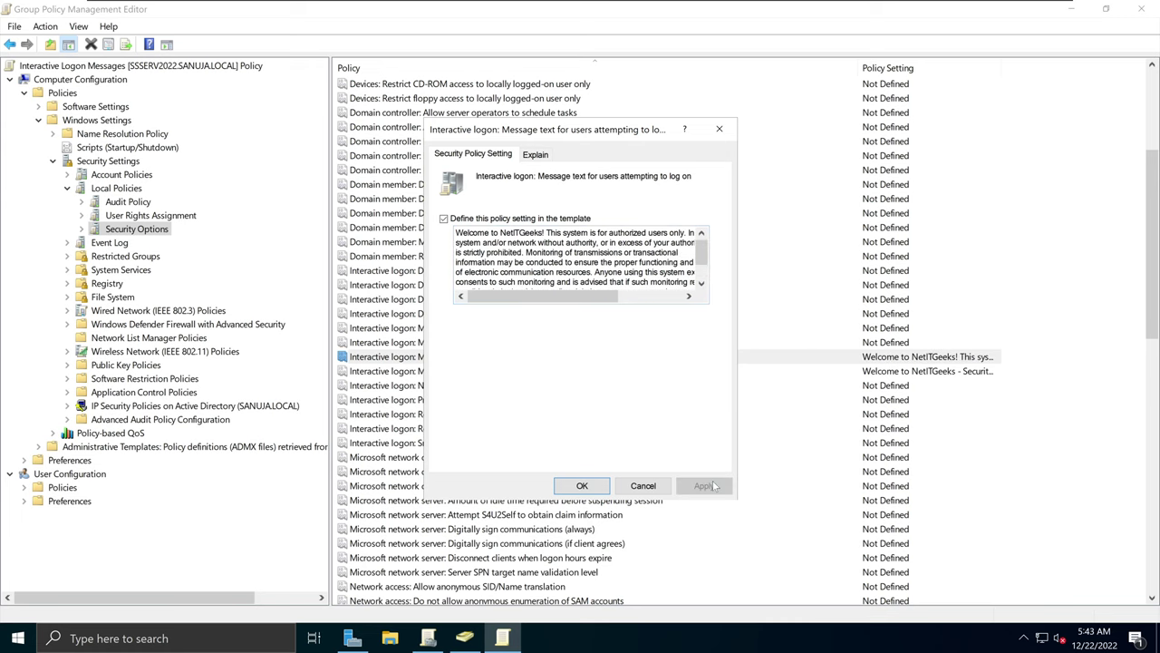
{"action": "left_click", "coordinate": [582, 486]}
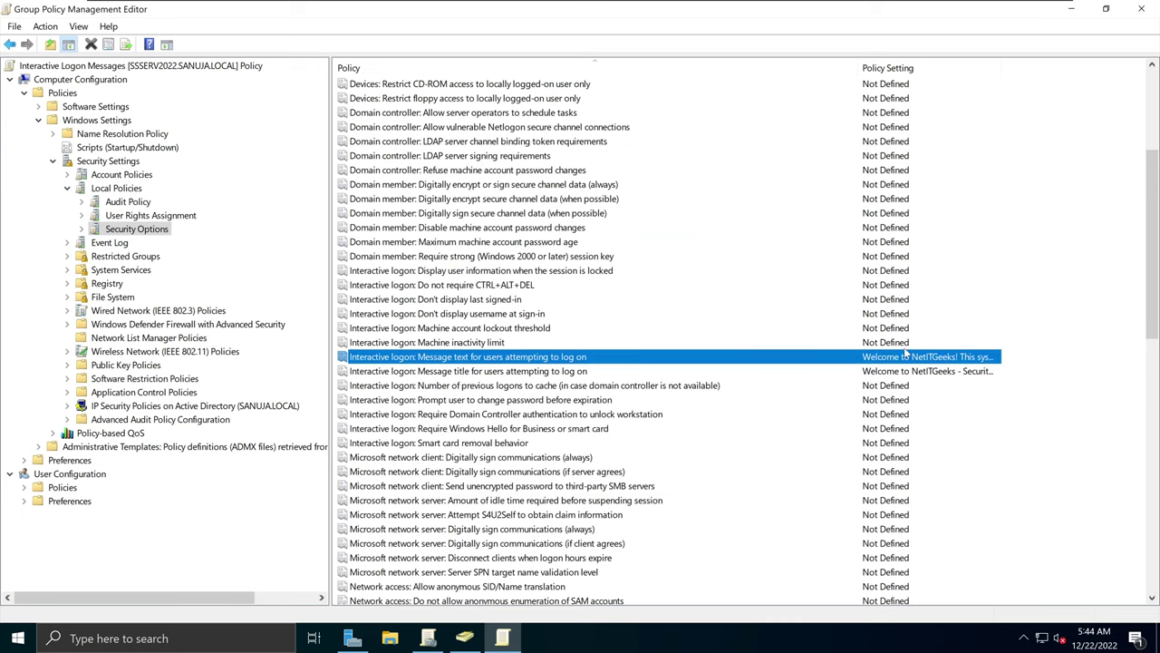
Review the configured message title and message text policies and close the policy editor
{"action": "left_click", "coordinate": [520, 371]}
{"action": "left_click", "coordinate": [521, 356]}
{"action": "left_click", "coordinate": [521, 371]}
{"action": "left_click", "coordinate": [521, 356]}
{"action": "left_click", "coordinate": [1144, 10]}
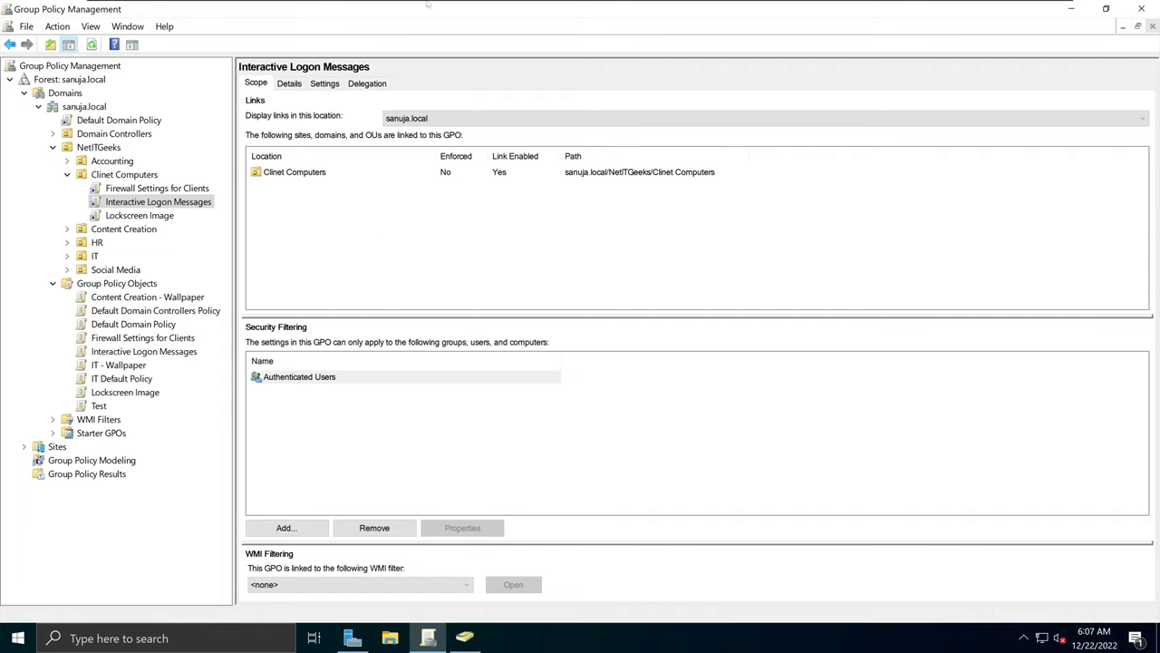
Switch to the Windows 11 Enterprise virtual machine and open a Command Prompt there
{"action": "mouse_move", "coordinate": [426, 5]}
{"action": "left_click", "coordinate": [519, 8]}
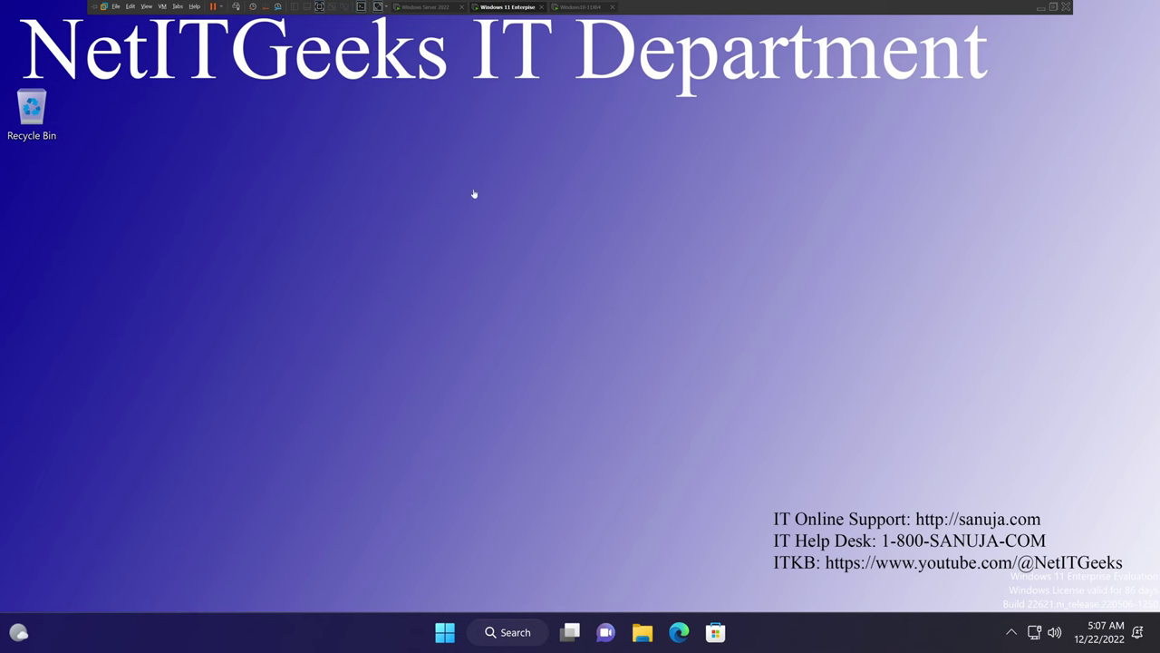
{"action": "left_click", "coordinate": [441, 641]}
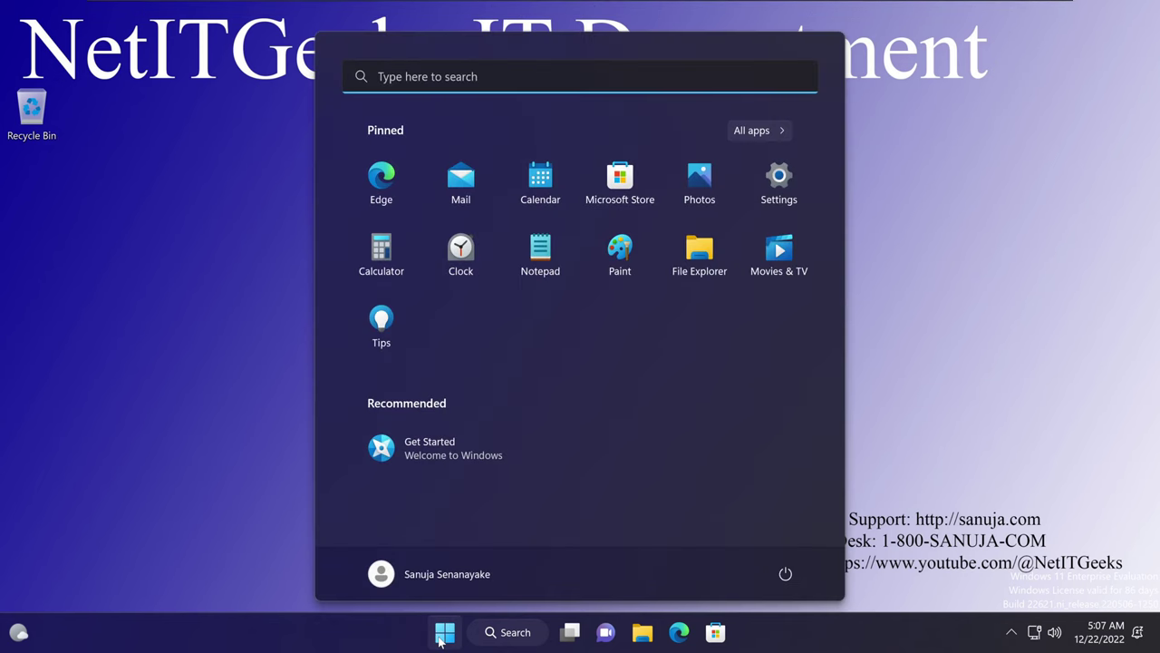
{"action": "type", "text": "cmd"}
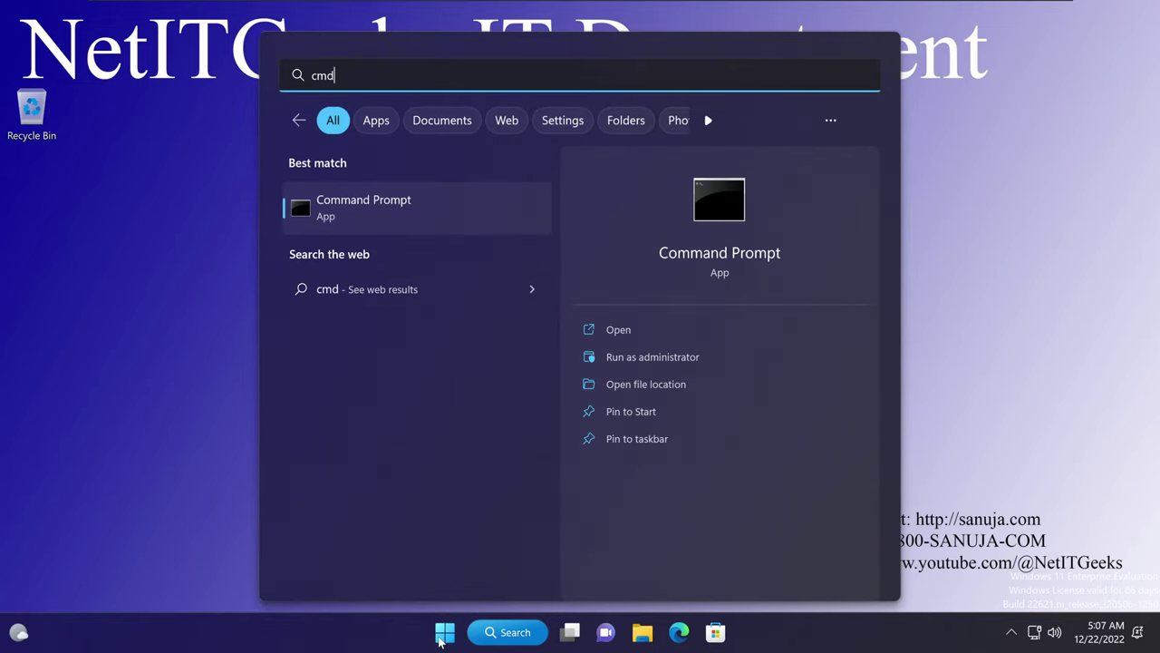
{"action": "key", "text": "Return"}
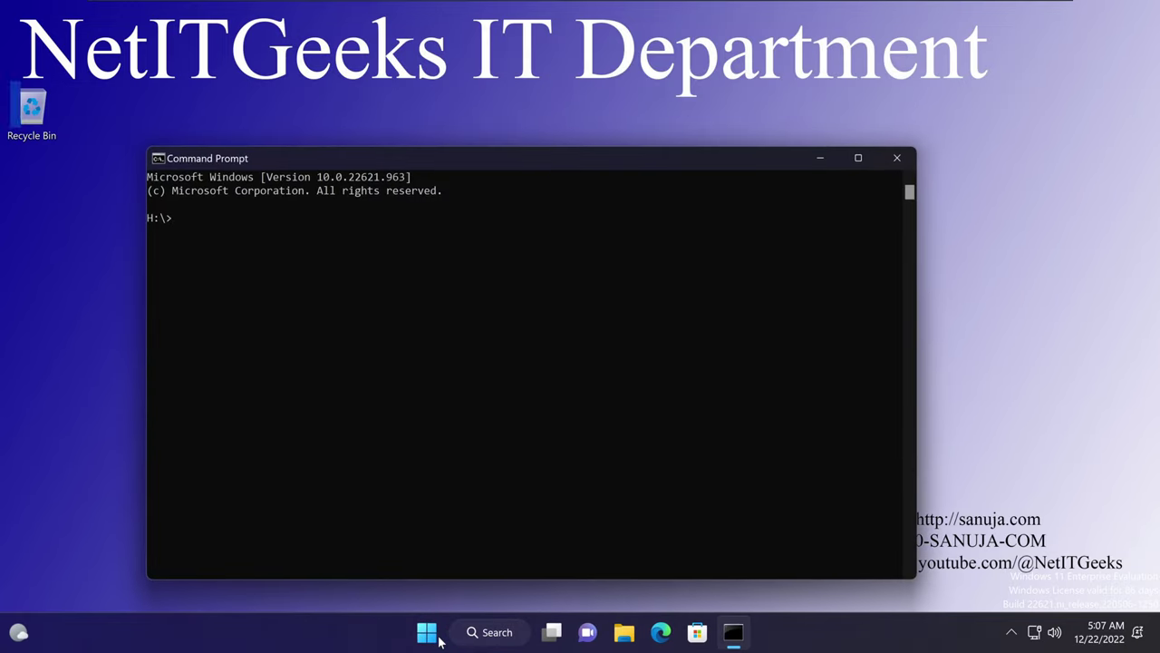
Force a Group Policy update on the Windows 11 client with gpupdate /force
{"action": "type", "text": "gp"}
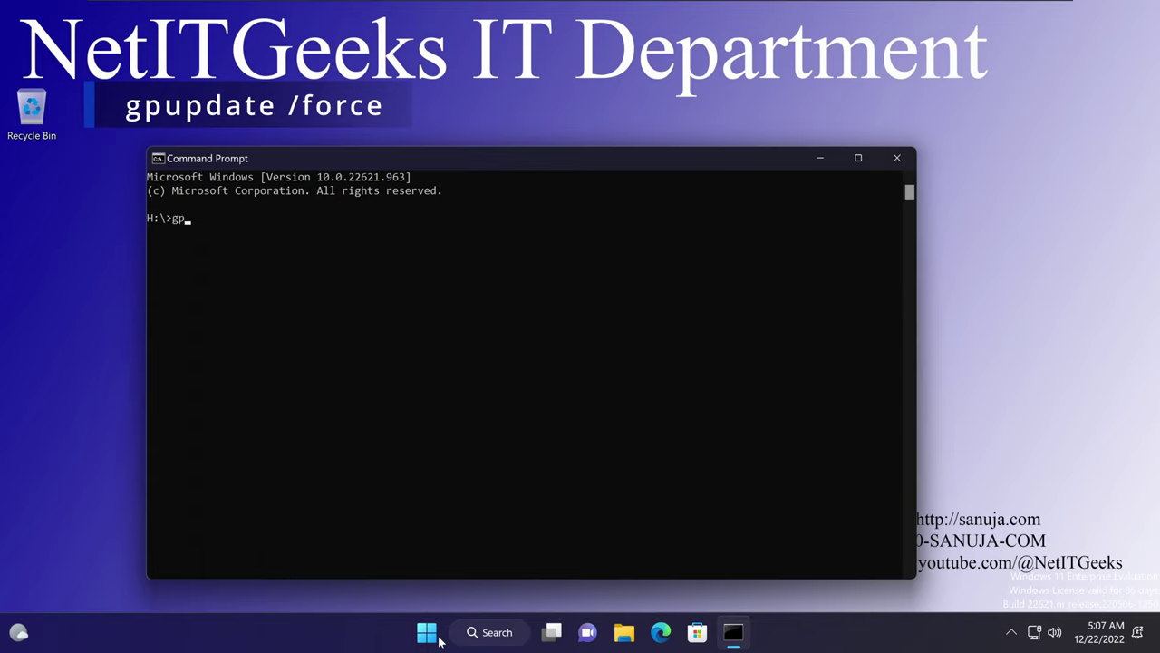
{"action": "type", "text": "update /force"}
{"action": "key", "text": "Return"}
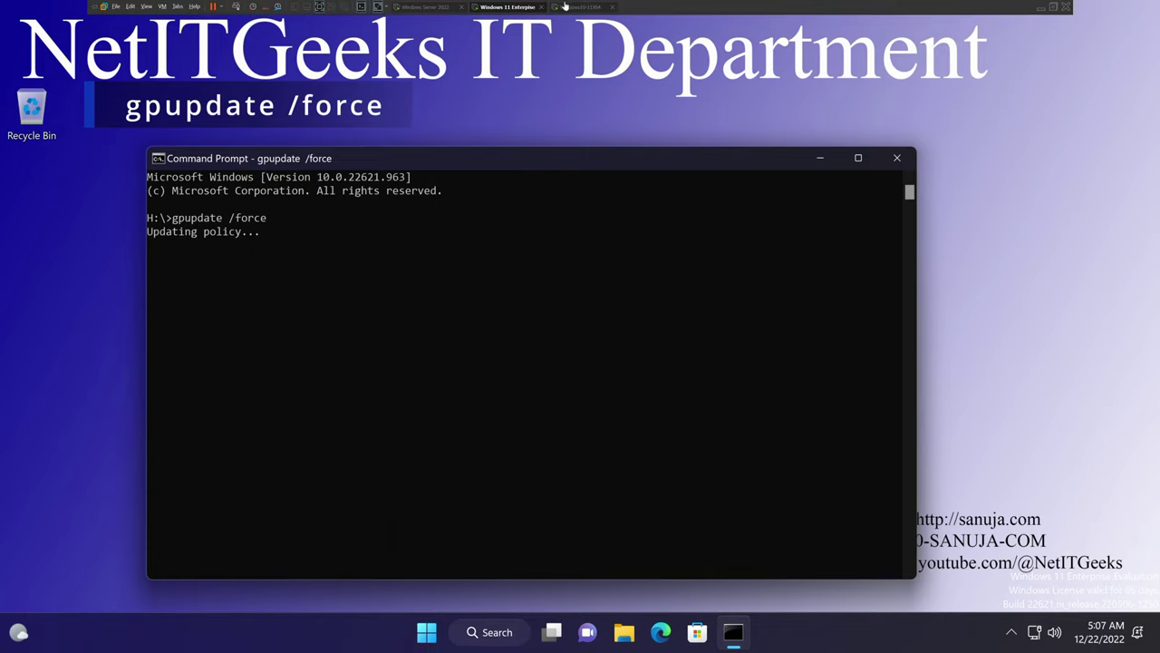
Switch to the Windows 10 virtual machine and run gpupdate /force in a new Command Prompt
{"action": "left_click", "coordinate": [580, 8]}
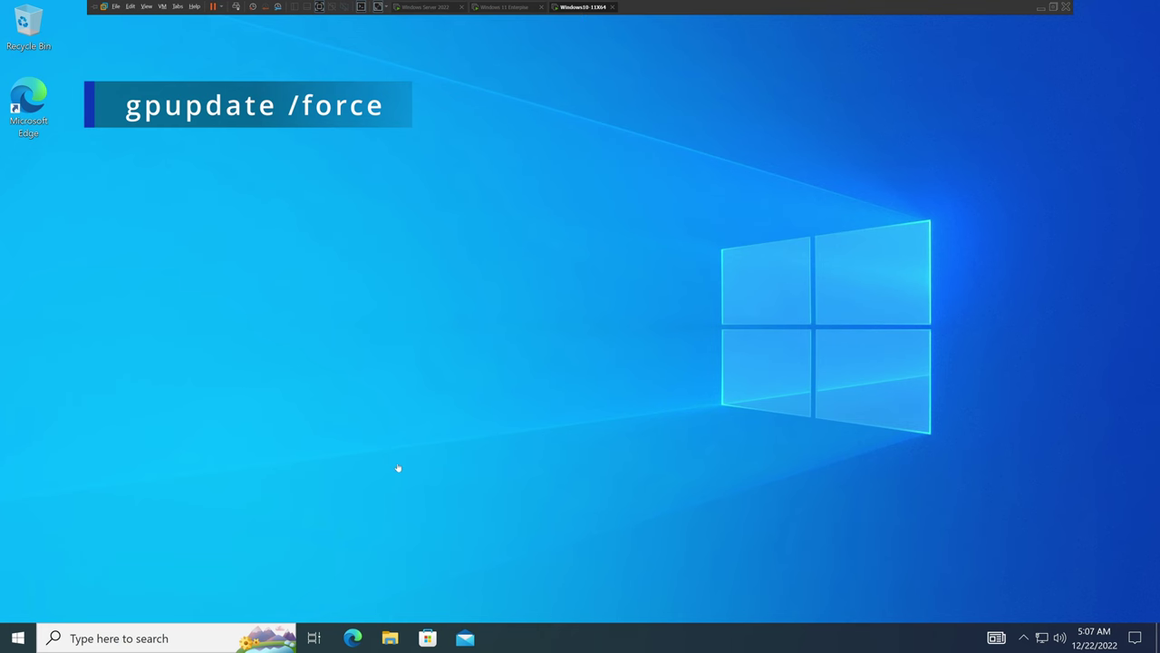
{"action": "left_click", "coordinate": [17, 639]}
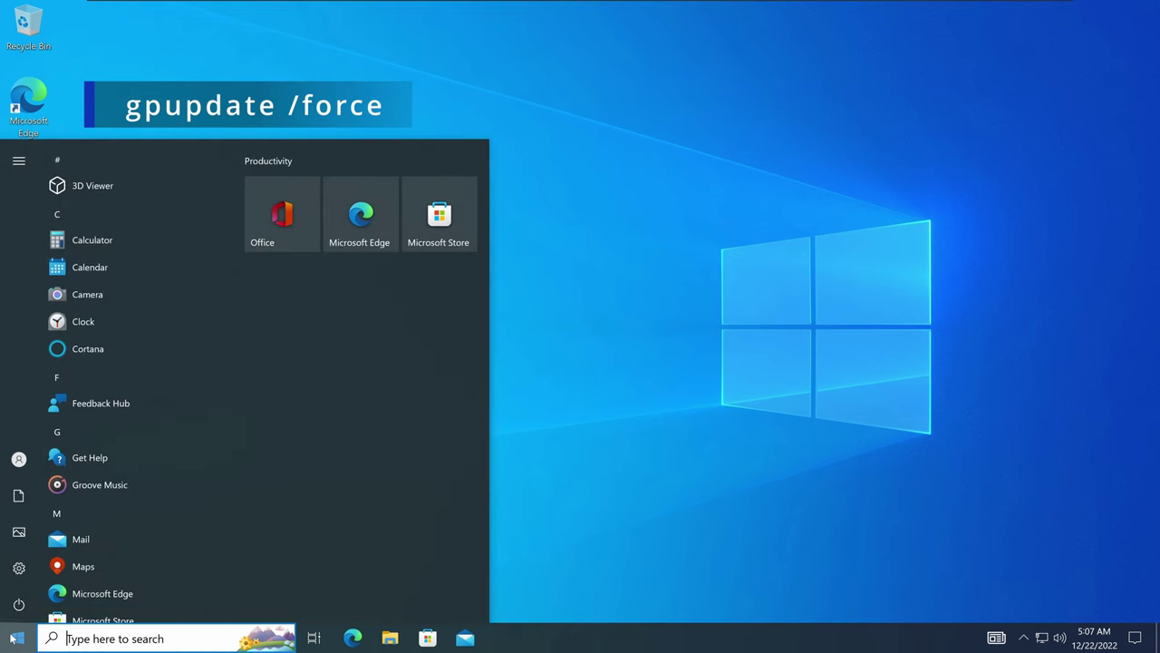
{"action": "type", "text": "cmd"}
{"action": "key", "text": "Return"}
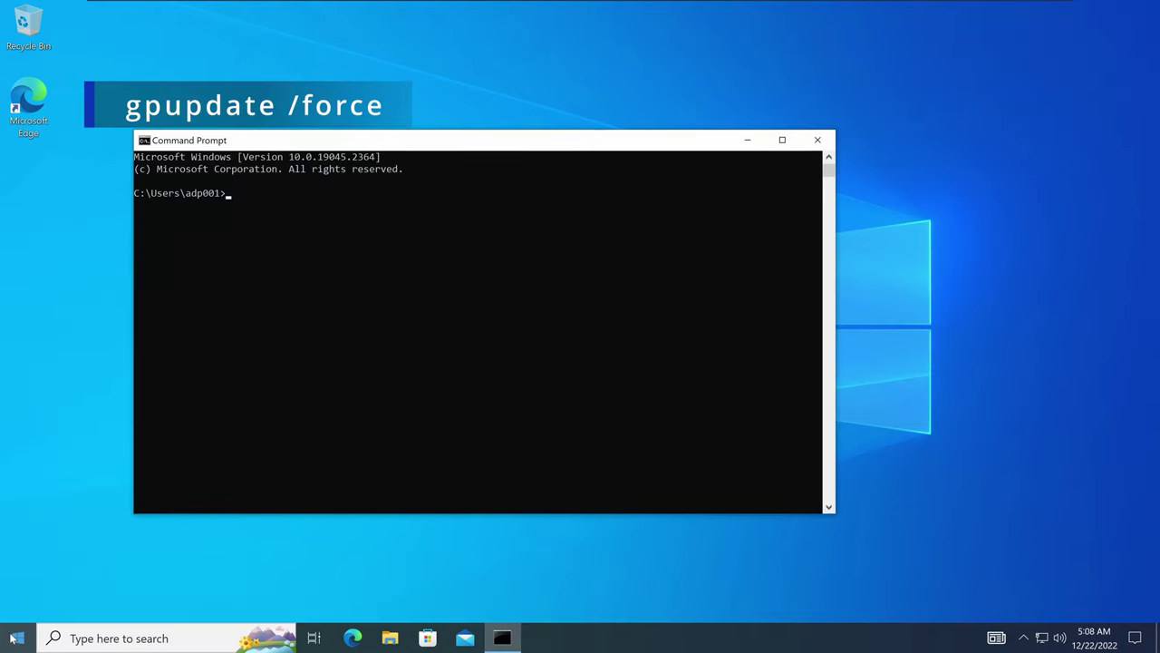
{"action": "type", "text": "gpupdate /force"}
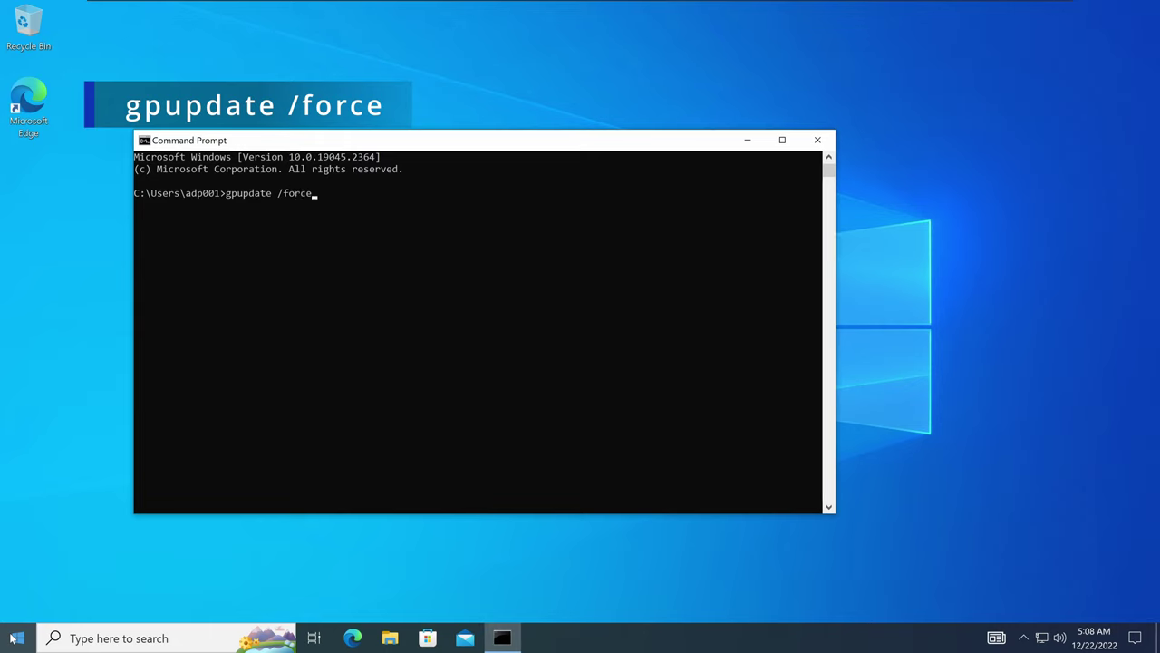
{"action": "key", "text": "Return"}
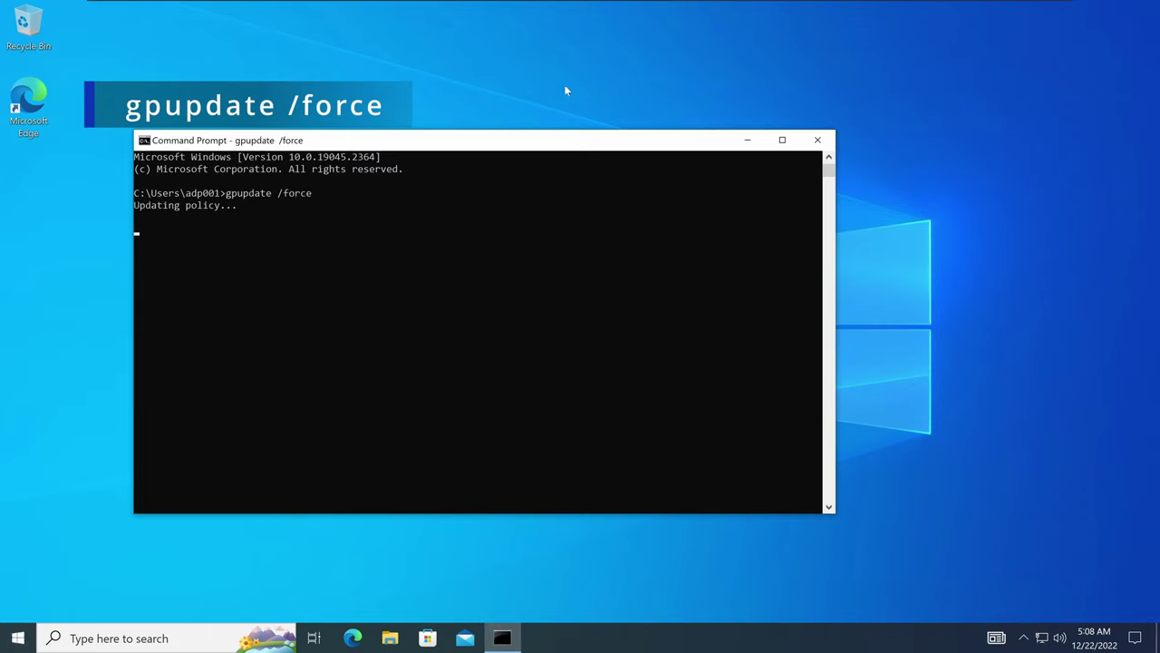
Return to the Windows 11 Enterprise virtual machine, close its Command Prompt and sign out of the current account
{"action": "left_click", "coordinate": [513, 7]}
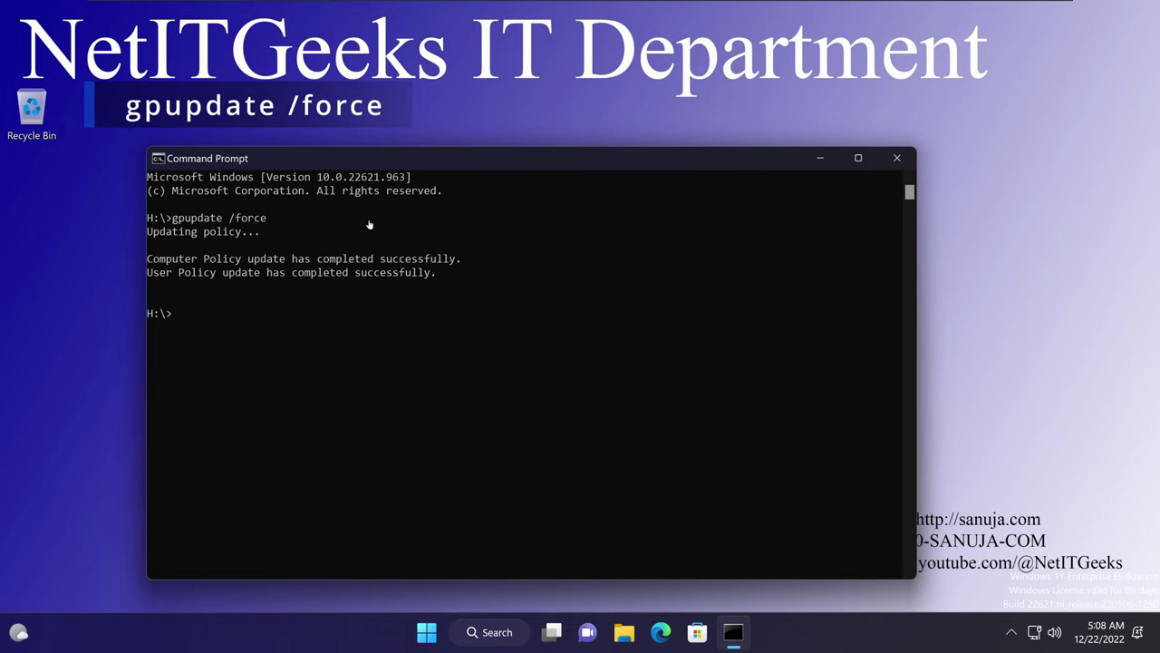
{"action": "left_click", "coordinate": [900, 165]}
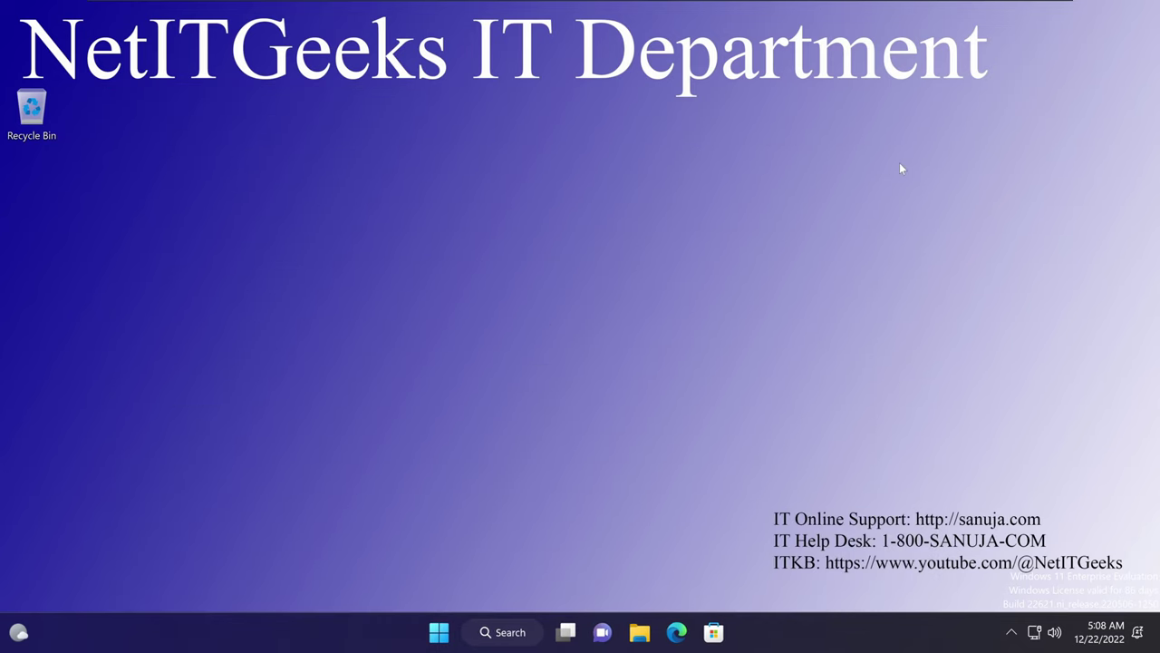
{"action": "left_click", "coordinate": [444, 633]}
{"action": "left_click", "coordinate": [439, 578]}
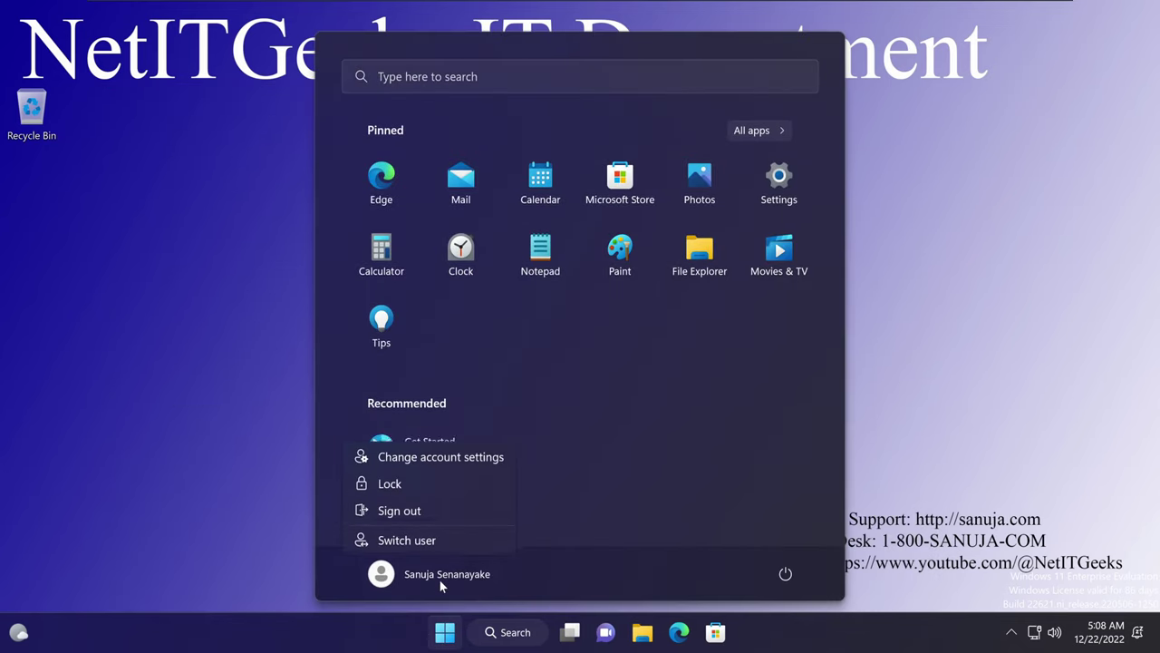
{"action": "left_click", "coordinate": [426, 508]}
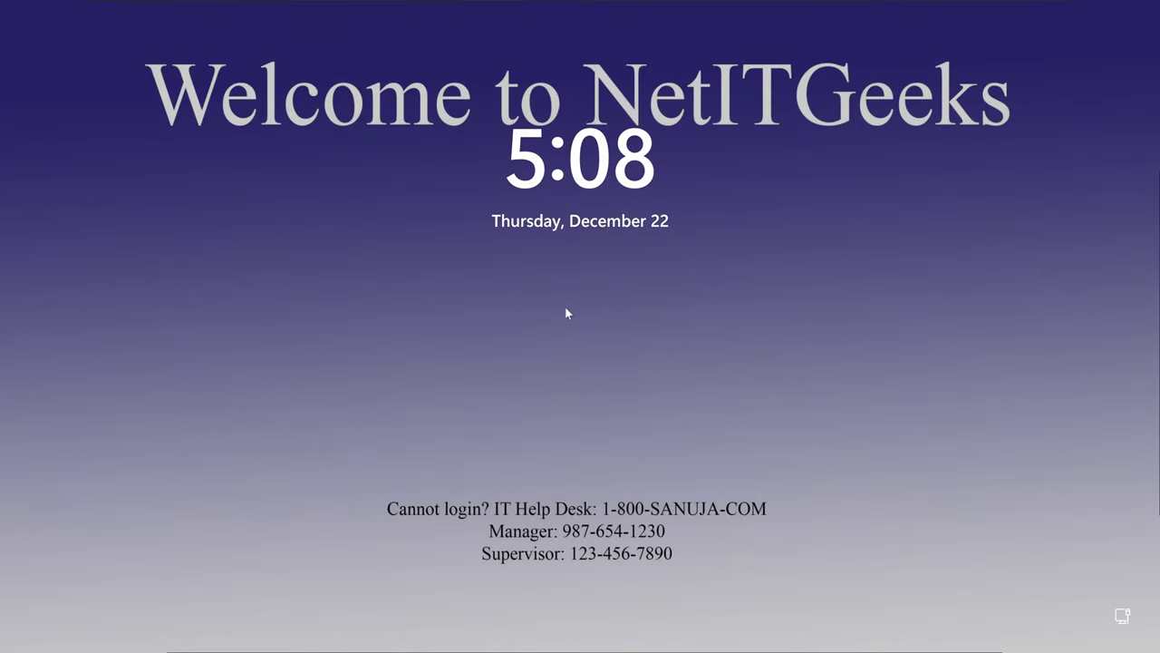
Dismiss the Windows 11 lock screen and acknowledge the "Welcome to NetITGeeks - Security Notice" logon message
{"action": "left_click", "coordinate": [612, 412]}
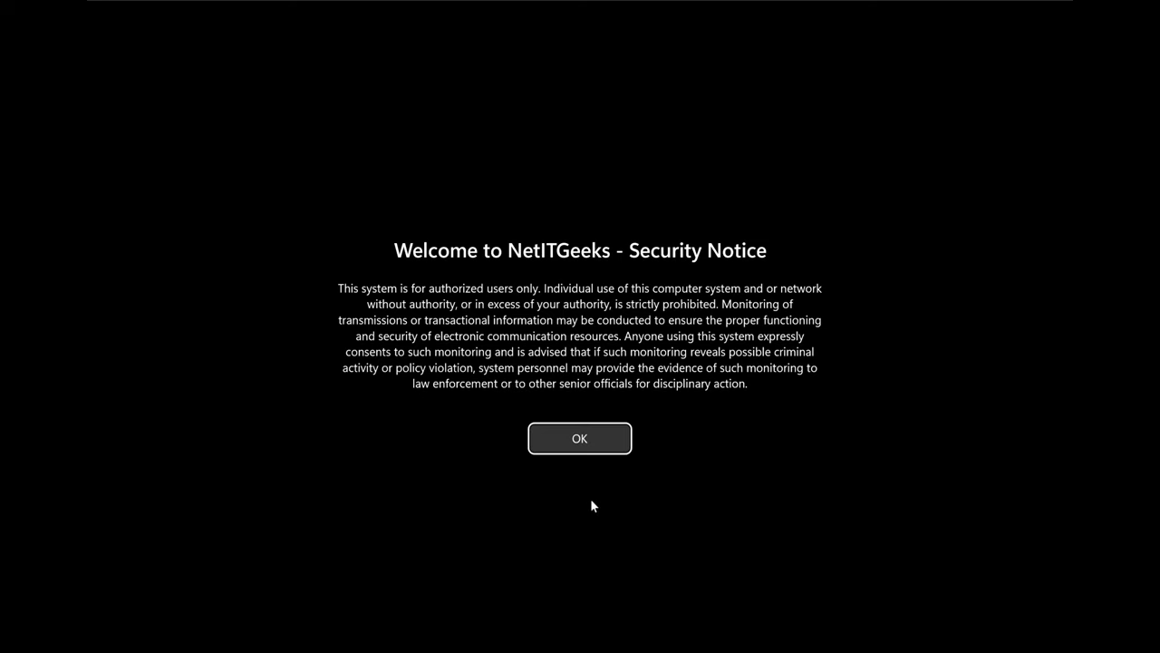
{"action": "left_click", "coordinate": [599, 447]}
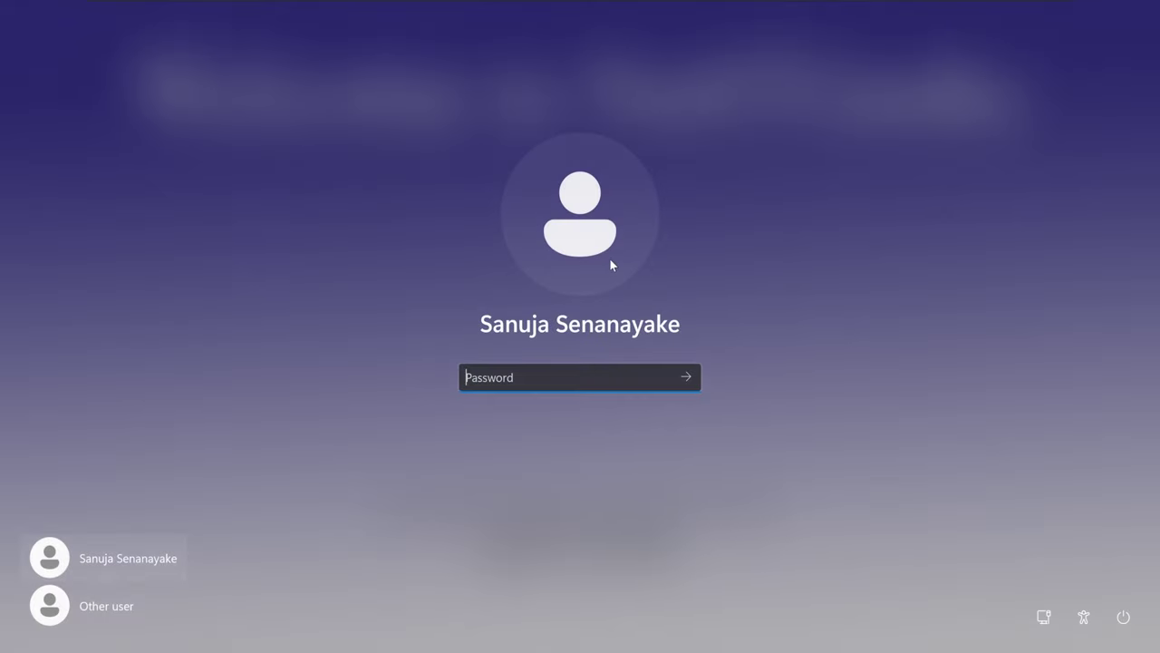
Switch to the Windows 10 virtual machine and close its Command Prompt window
{"action": "mouse_move", "coordinate": [526, 3]}
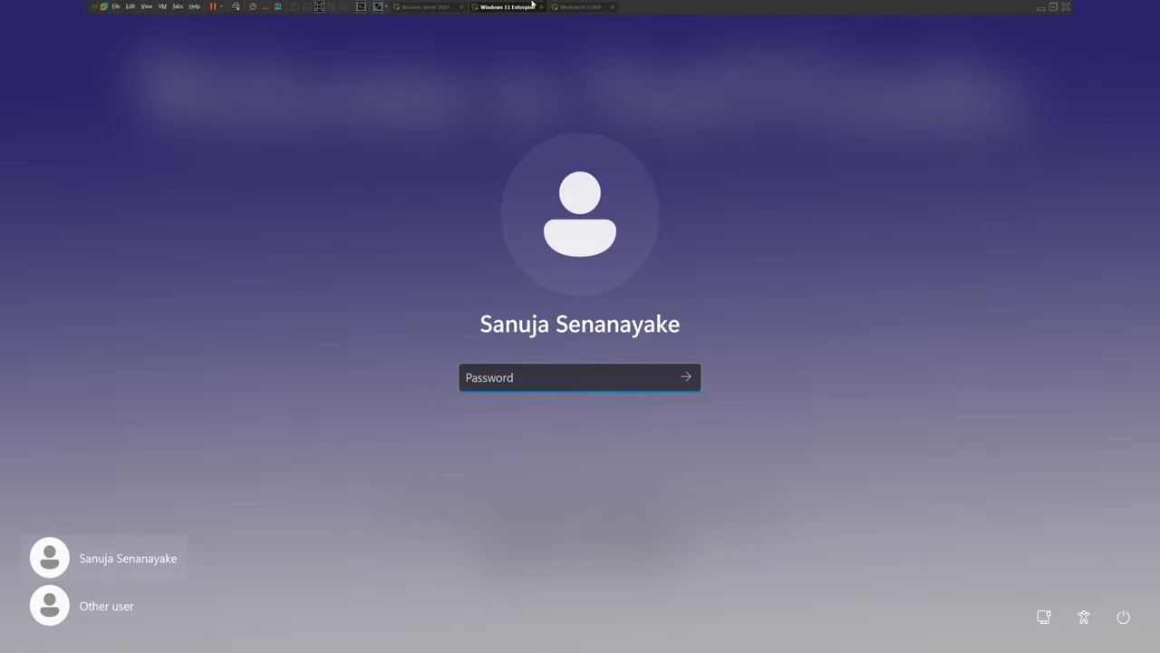
{"action": "left_click", "coordinate": [582, 8]}
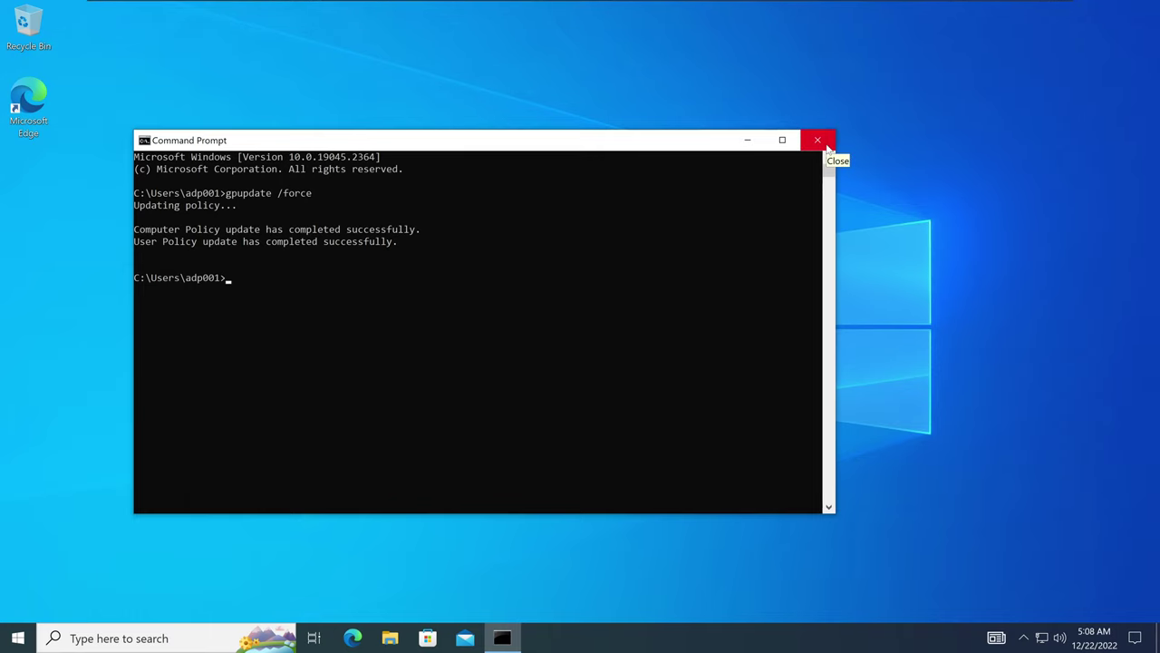
{"action": "left_click", "coordinate": [827, 147]}
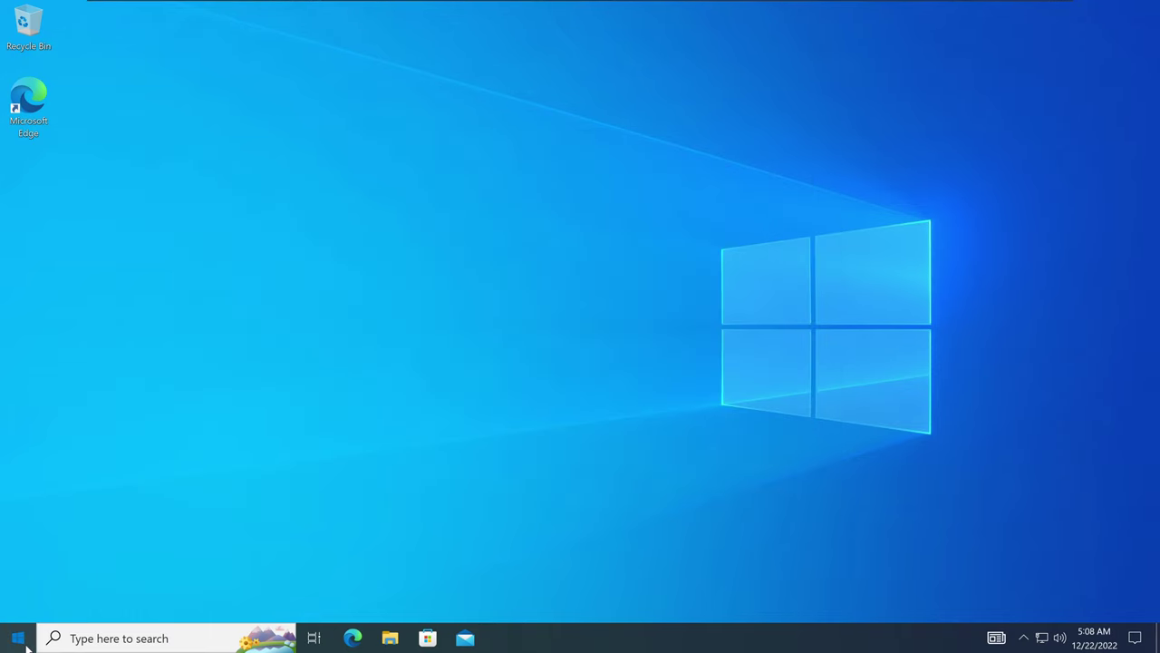